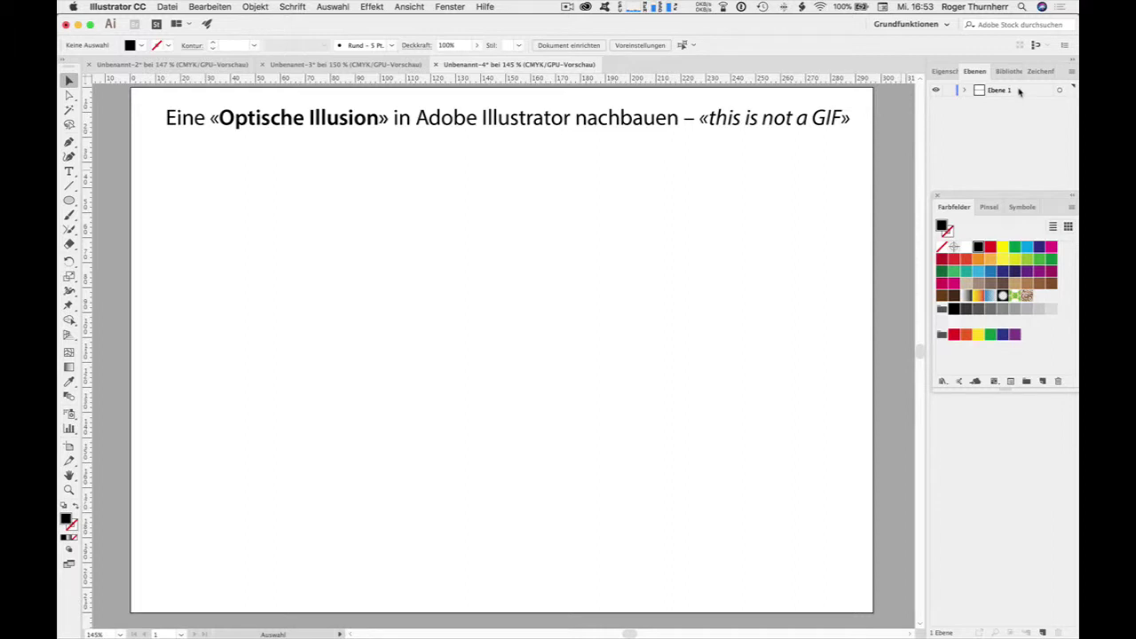
# Turn Ebene 1 into a template layer named Vorlage
pyautogui.doubleClick(1019, 91)
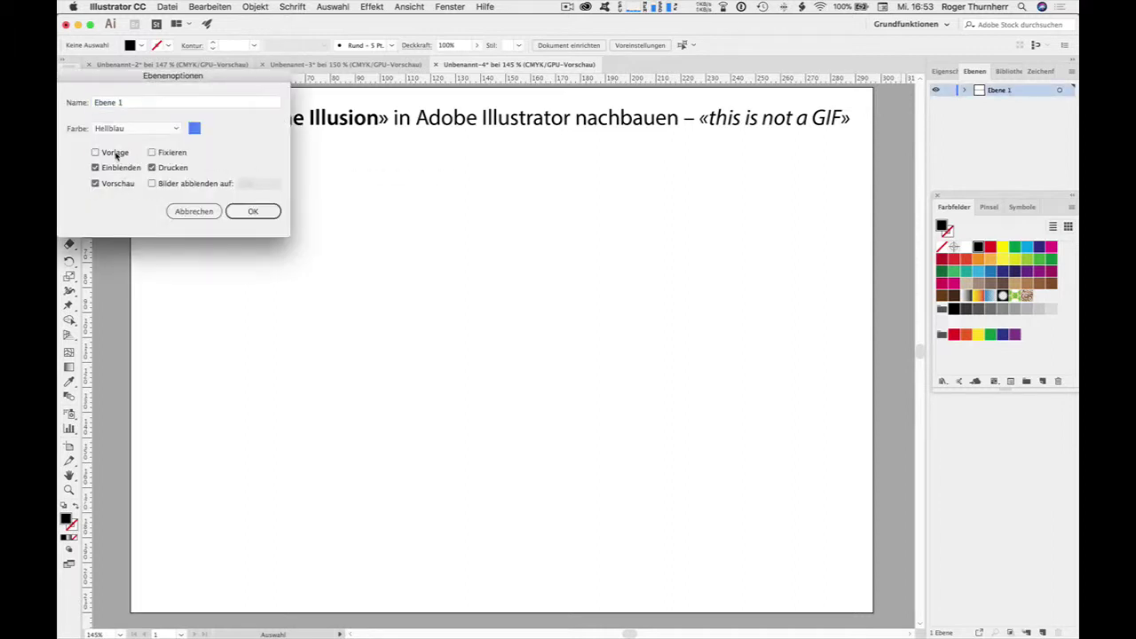
pyautogui.click(112, 153)
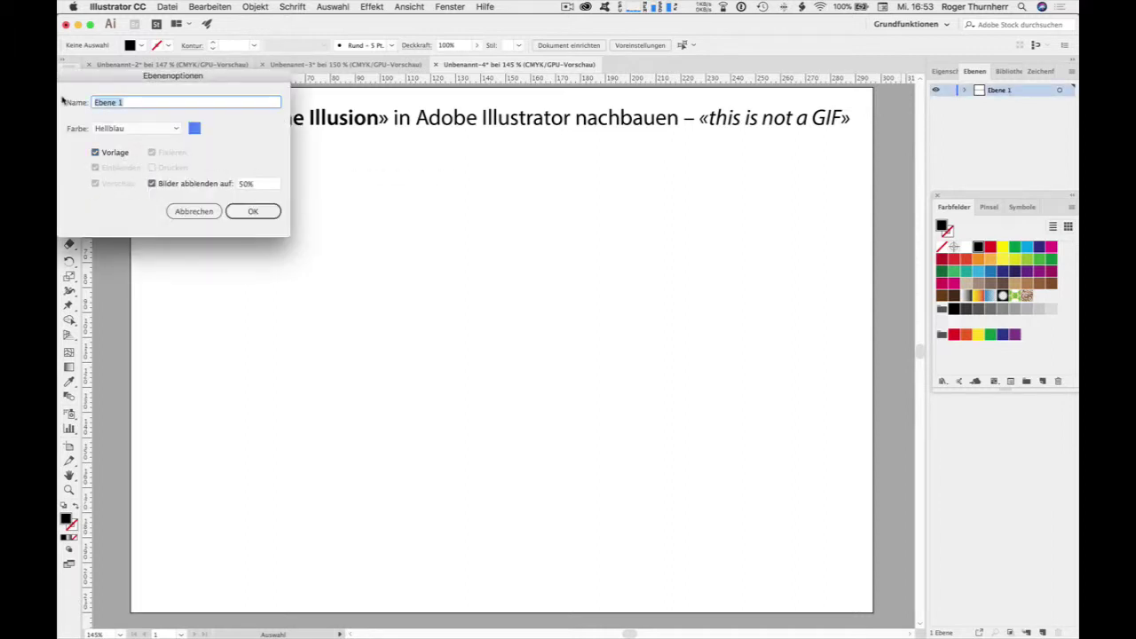
pyautogui.write('Vorlage')
pyautogui.press('Return')
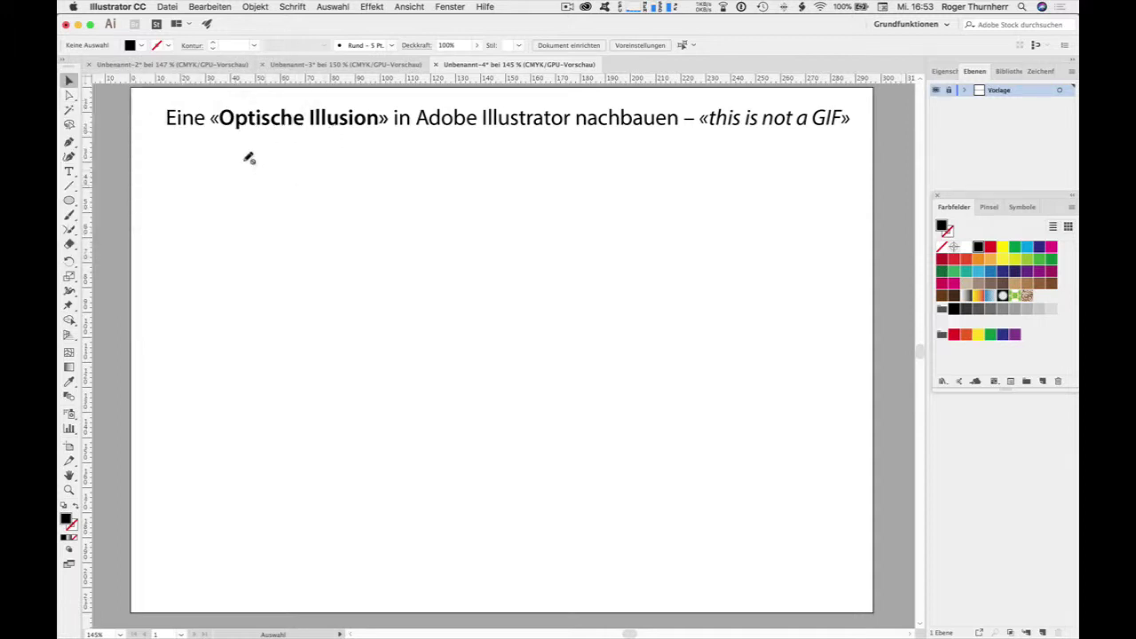
# Place the illusion screenshot on the Vorlage layer, relock it, and add a new layer
pyautogui.click(948, 91)
pyautogui.click(171, 6)
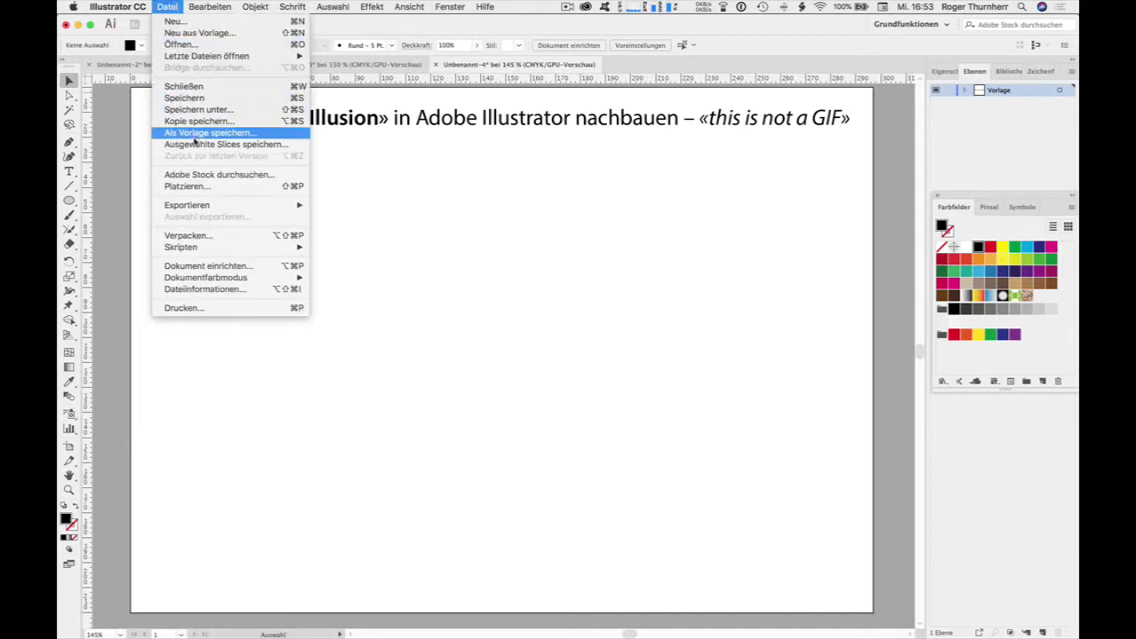
pyautogui.click(203, 187)
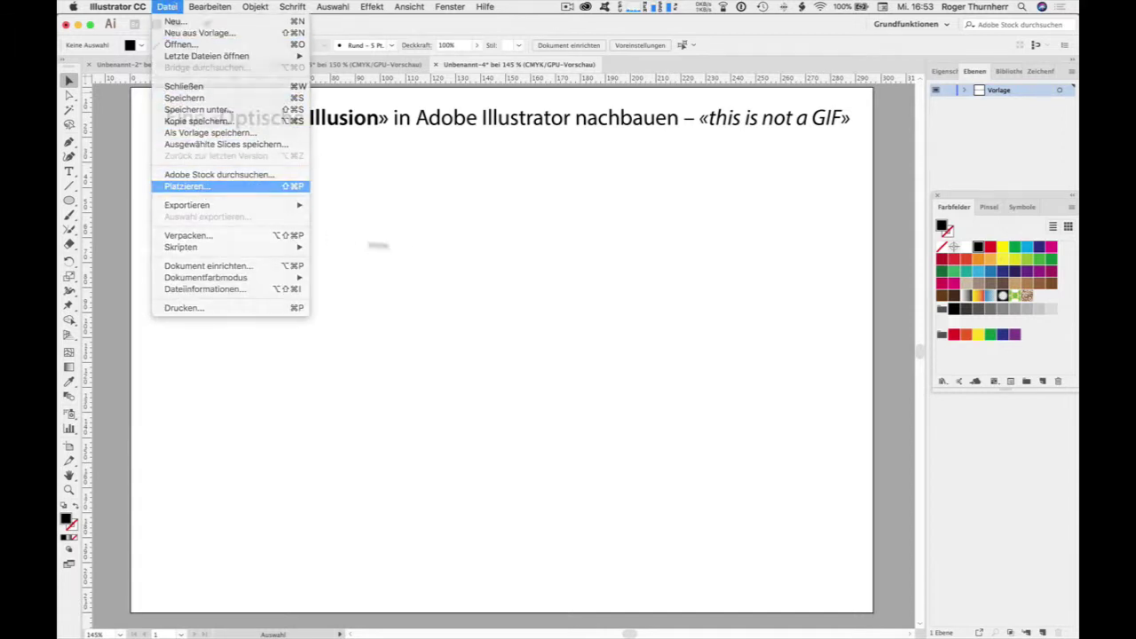
pyautogui.click(352, 122)
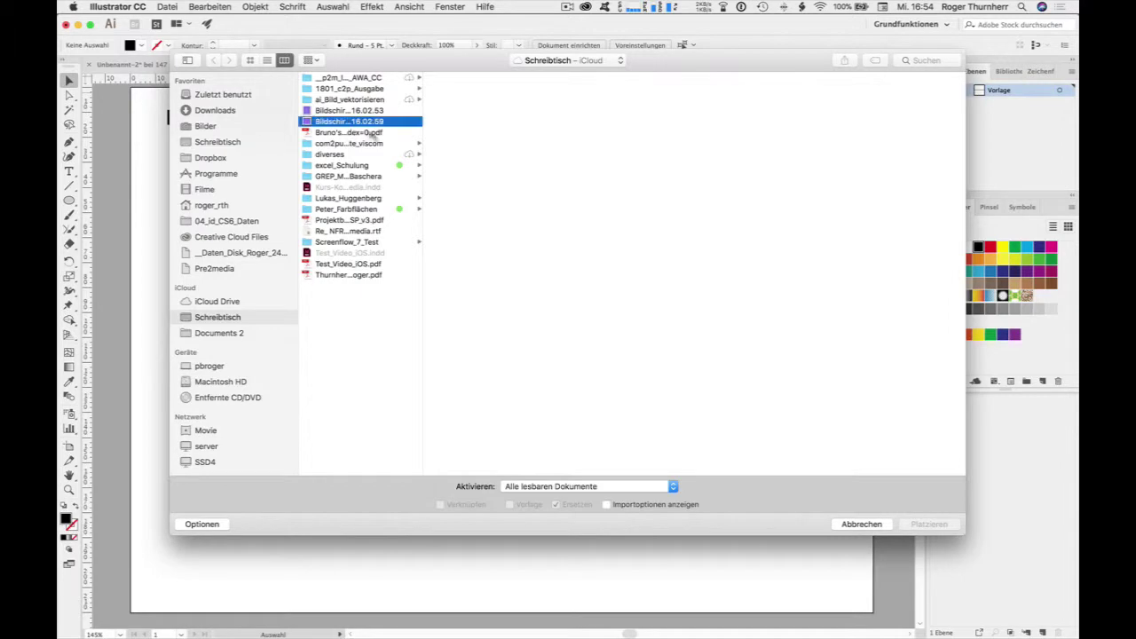
pyautogui.press('Return')
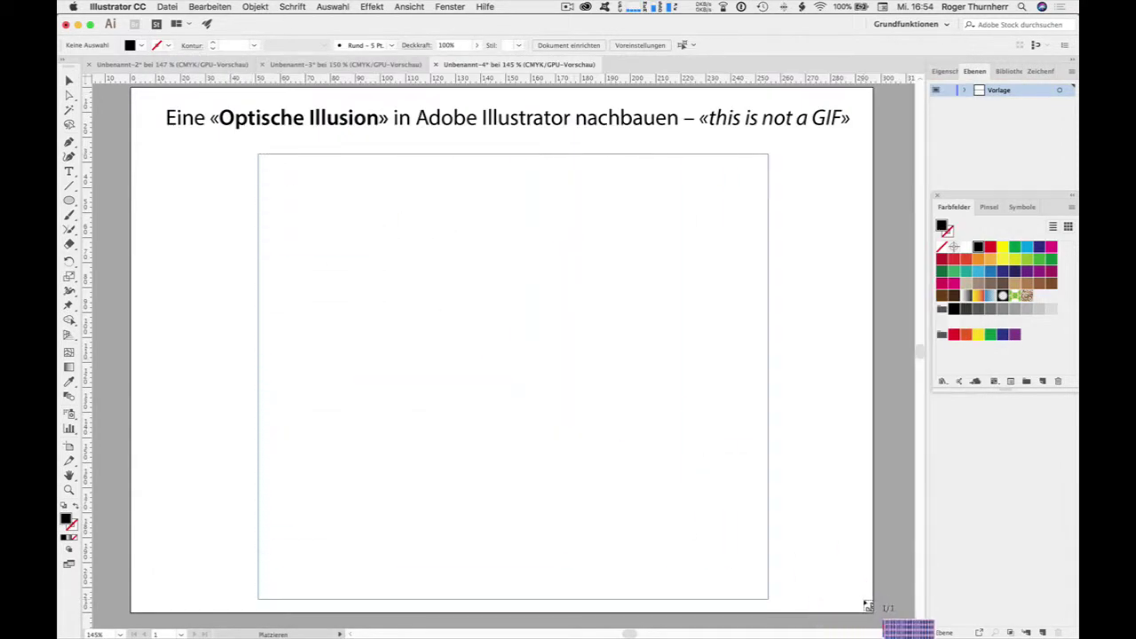
pyautogui.moveTo(380, 238); pyautogui.dragTo(892, 608)
pyautogui.click(948, 89)
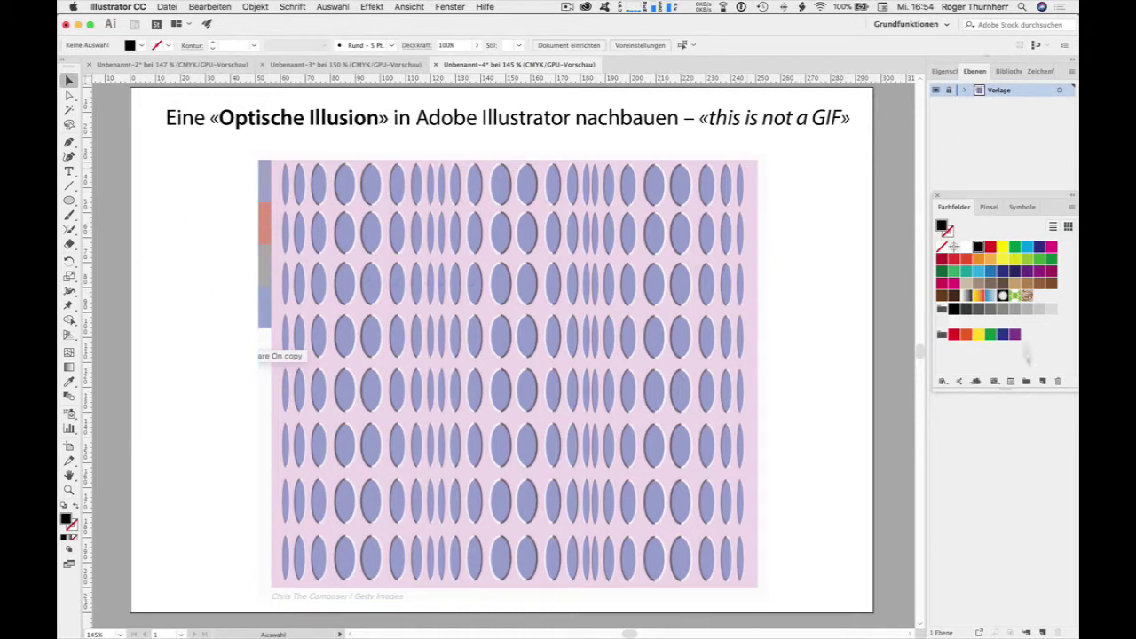
pyautogui.click(1043, 632)
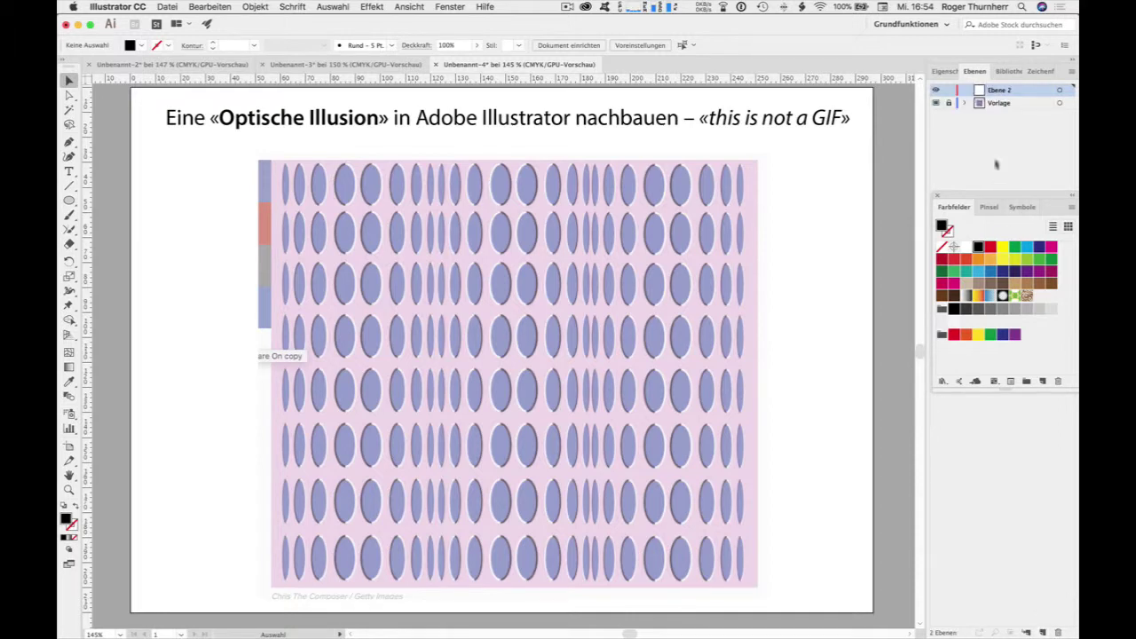
# Rename the new layer Hintergrund and draw a rectangle covering the template image
pyautogui.doubleClick(1001, 91)
pyautogui.write('Hintergrund')
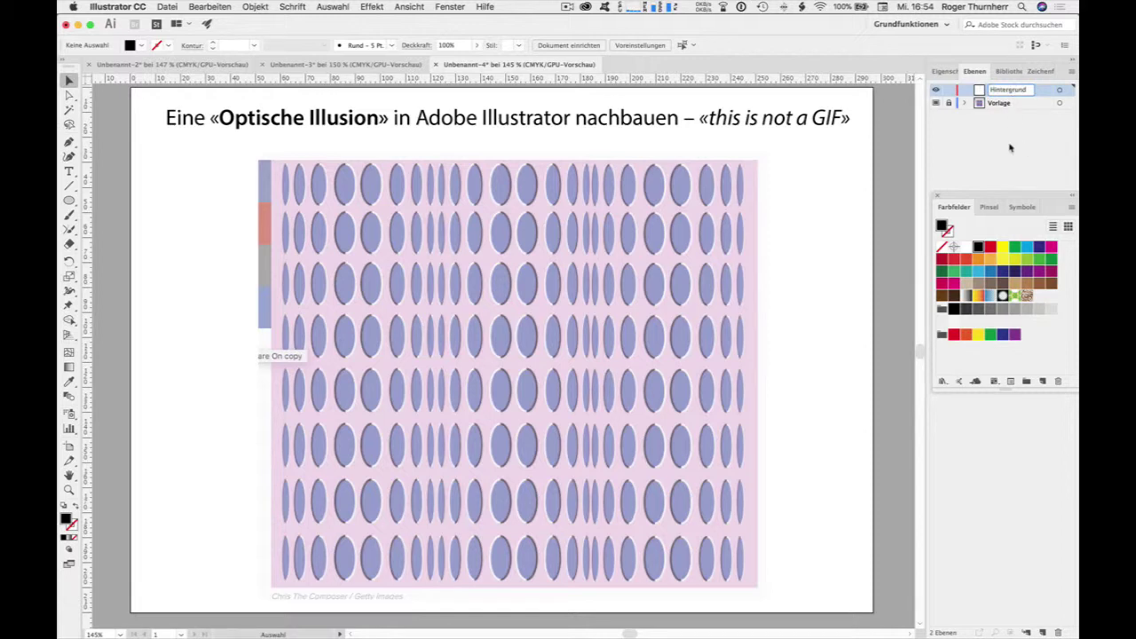
pyautogui.press('Return')
pyautogui.moveTo(68, 200); pyautogui.dragTo(144, 203)
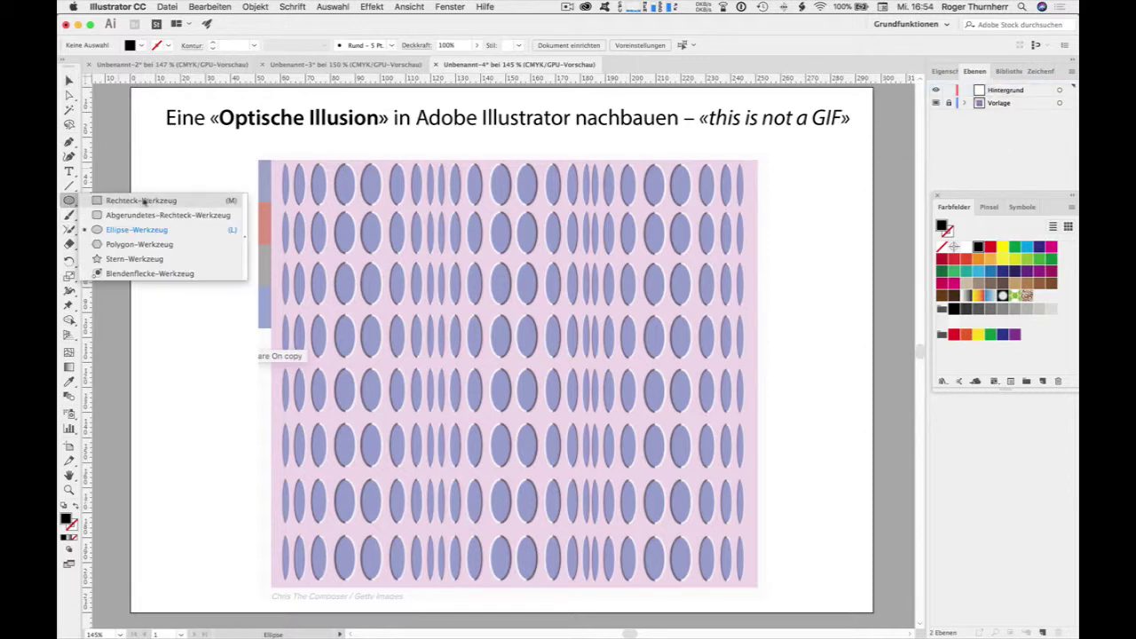
pyautogui.click(148, 202)
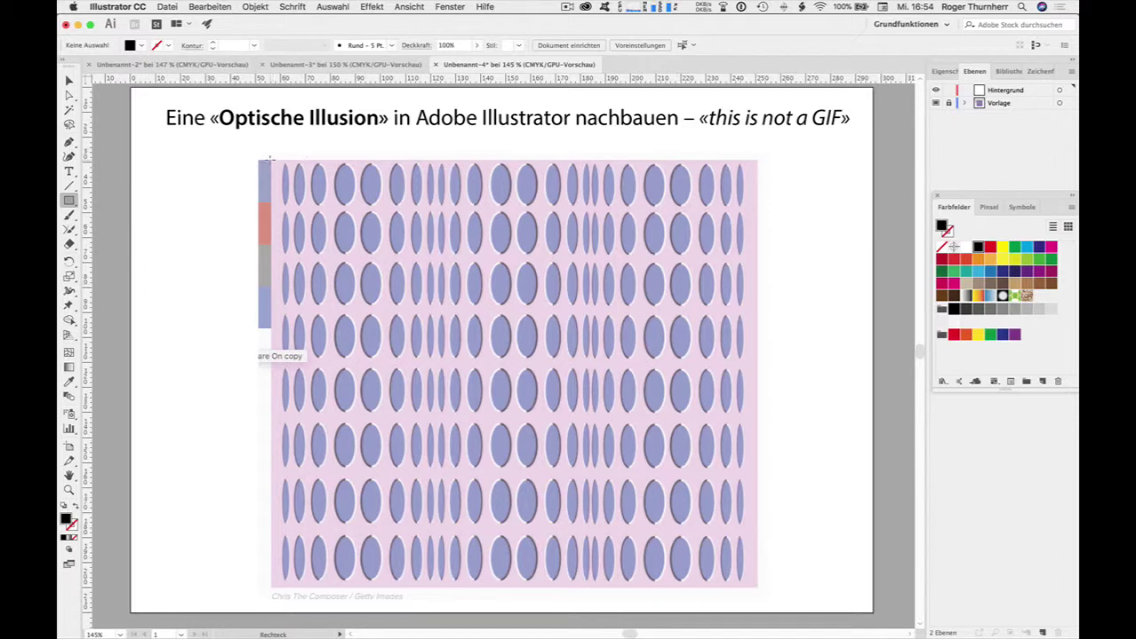
pyautogui.moveTo(270, 160); pyautogui.dragTo(758, 587)
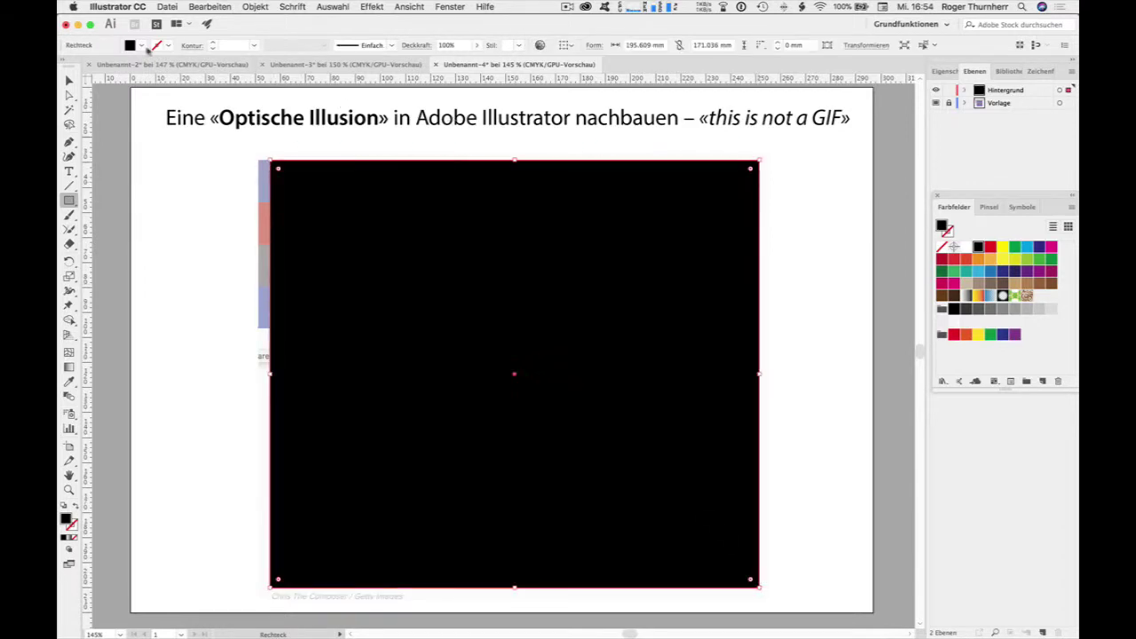
# Fill the rectangle magenta at 40% opacity
pyautogui.click(142, 46)
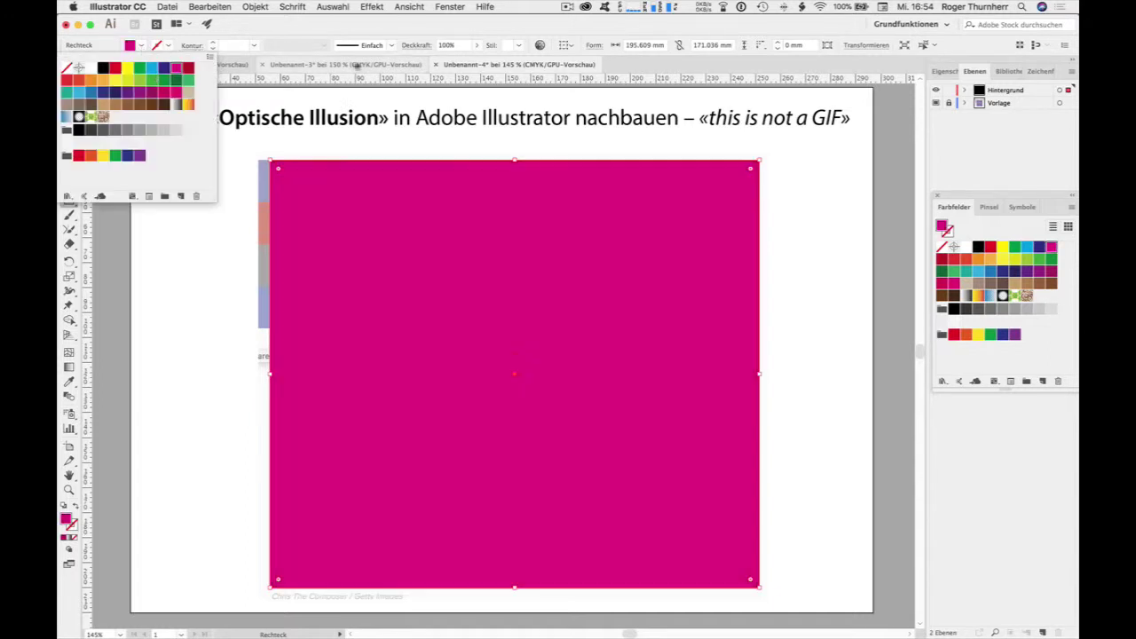
pyautogui.click(176, 68)
pyautogui.click(460, 49)
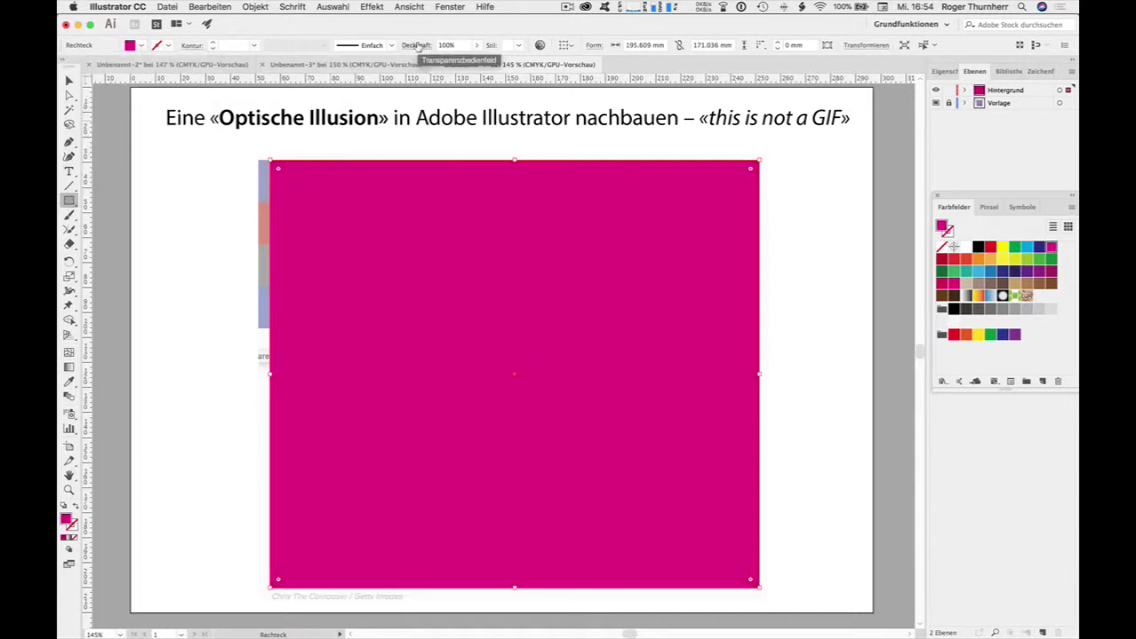
pyautogui.write('40')
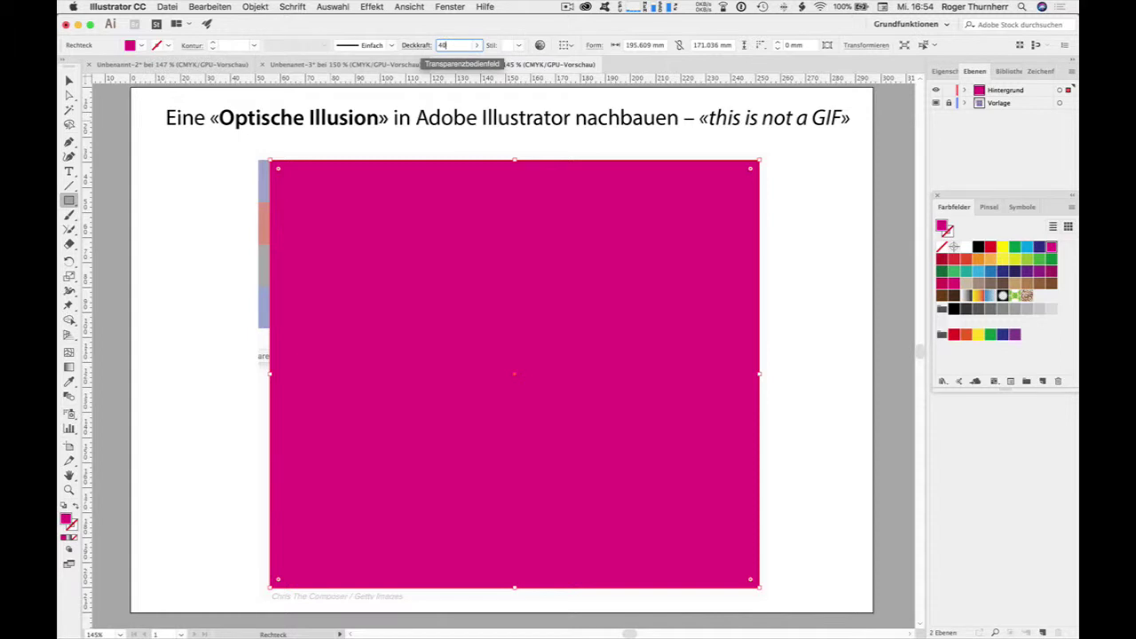
pyautogui.press('Tab')
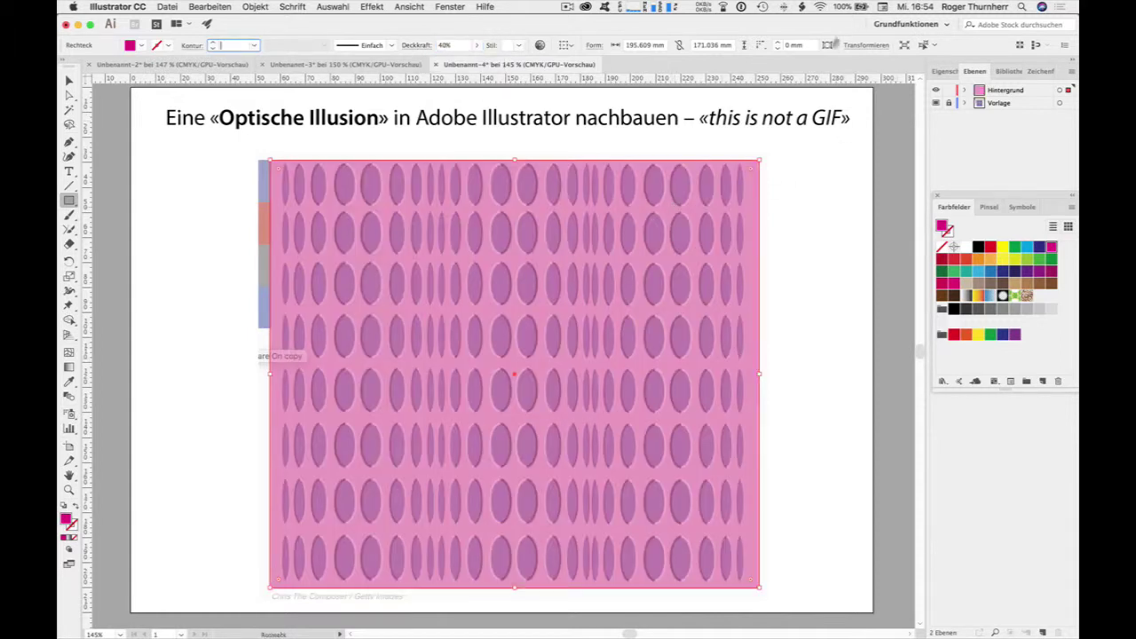
# Hide Vorlage, lock Hintergrund, and add another layer on top
pyautogui.click(936, 103)
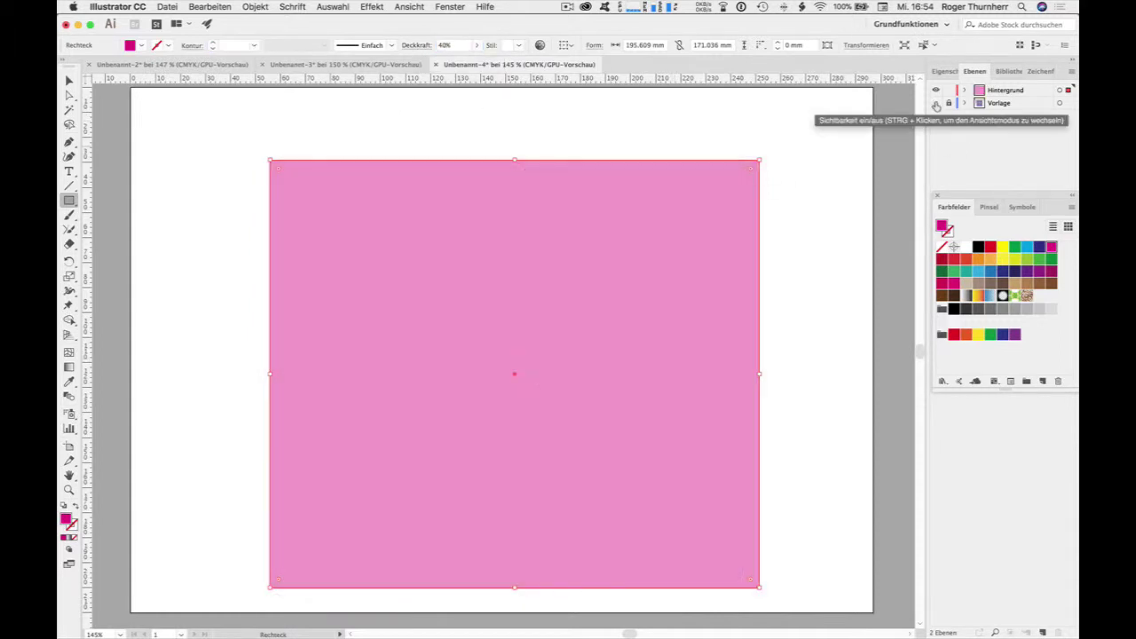
pyautogui.click(948, 89)
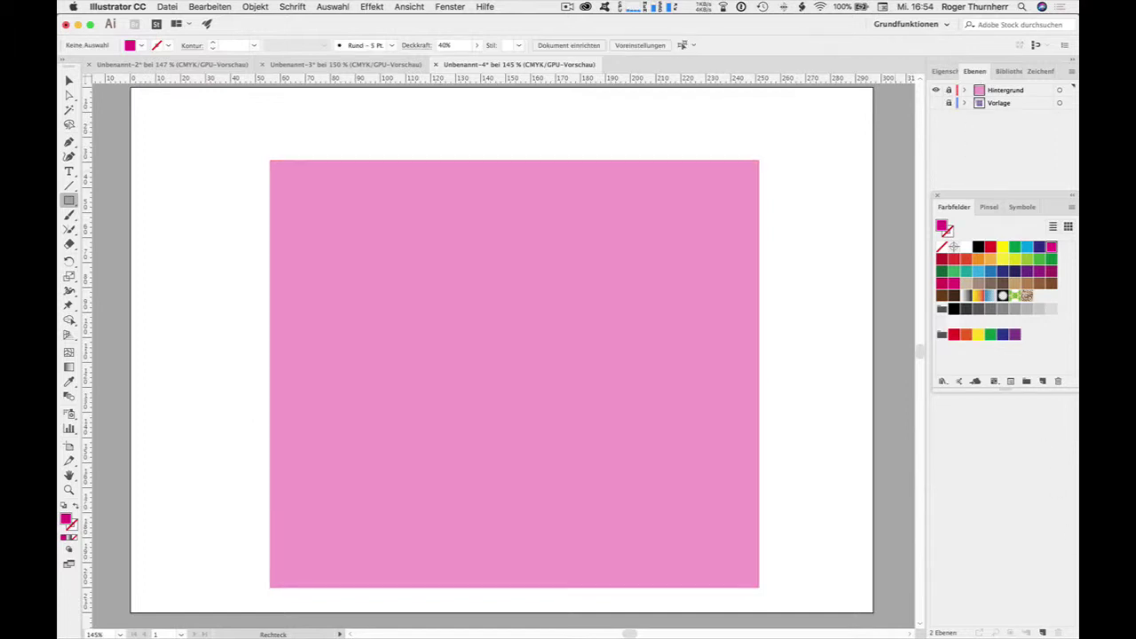
pyautogui.click(1041, 632)
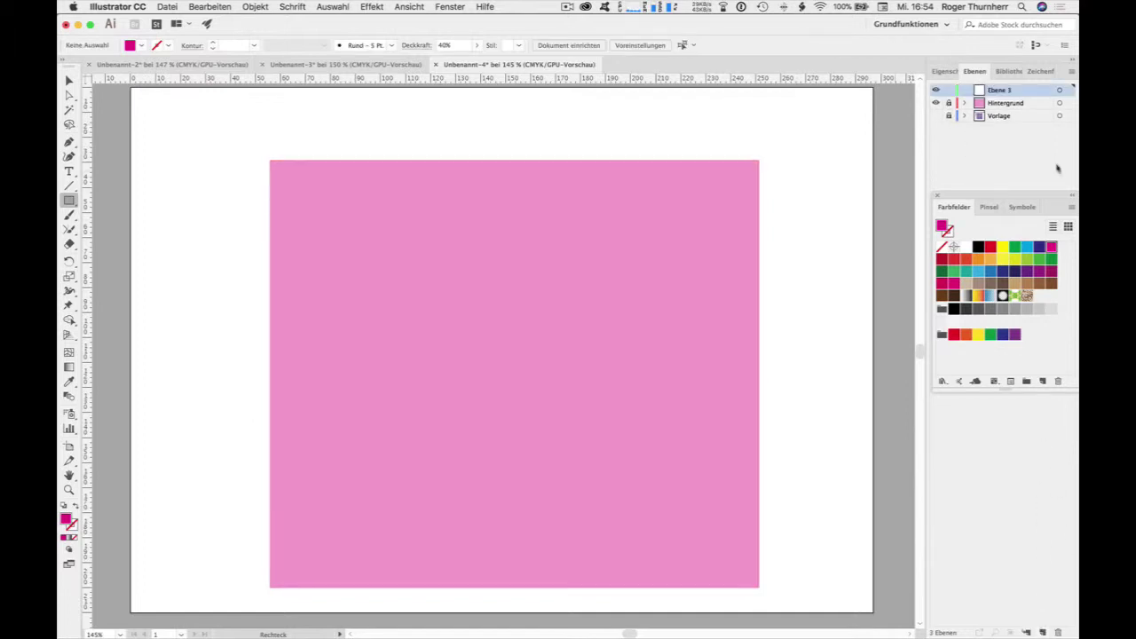
# Rename the top layer Ellipsen, show Vorlage and hide Hintergrund
pyautogui.doubleClick(1003, 90)
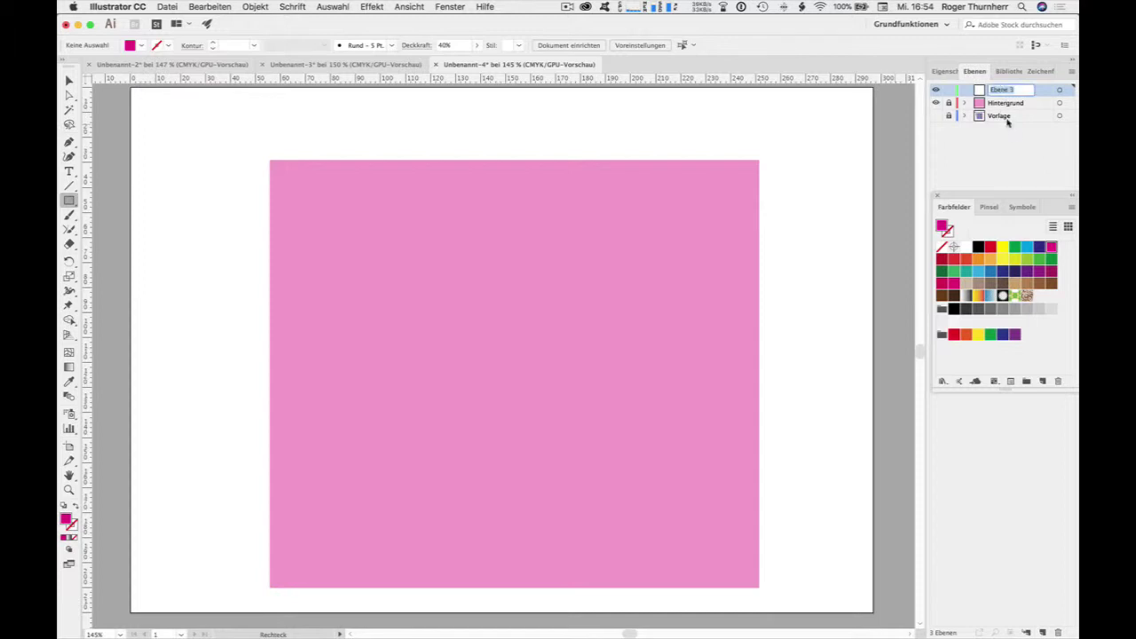
pyautogui.write('Elipsen')
pyautogui.press('Return')
pyautogui.click(936, 115)
pyautogui.click(936, 103)
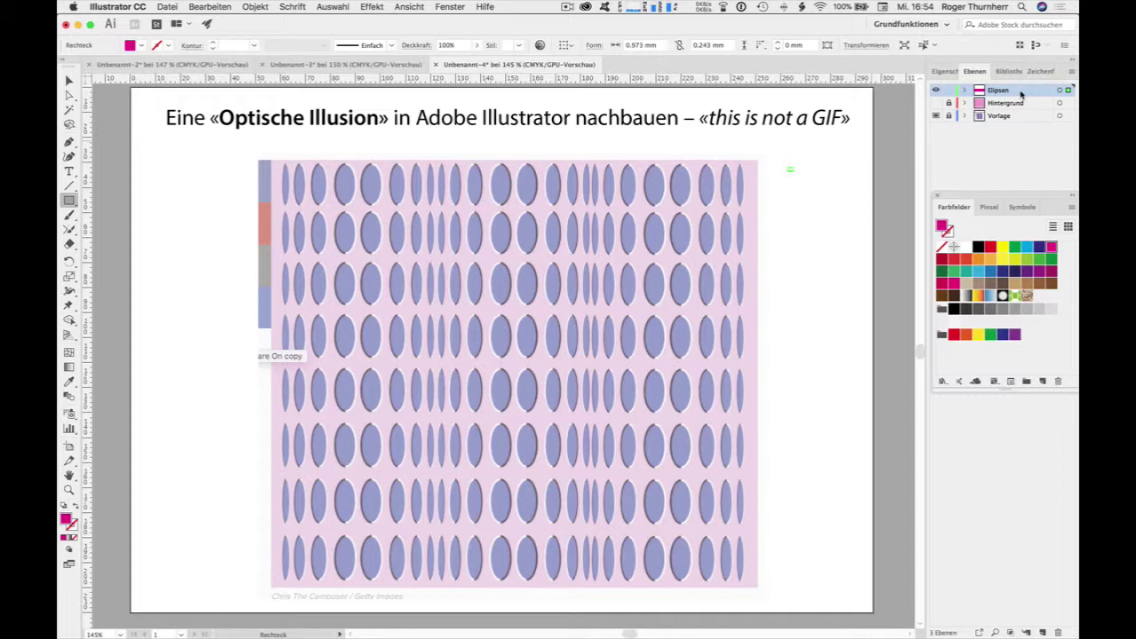
# Zoom in to 400% on the template's top-left ellipses, ready to draw ellipses
pyautogui.click(68, 489)
pyautogui.moveTo(342, 192); pyautogui.dragTo(363, 201)
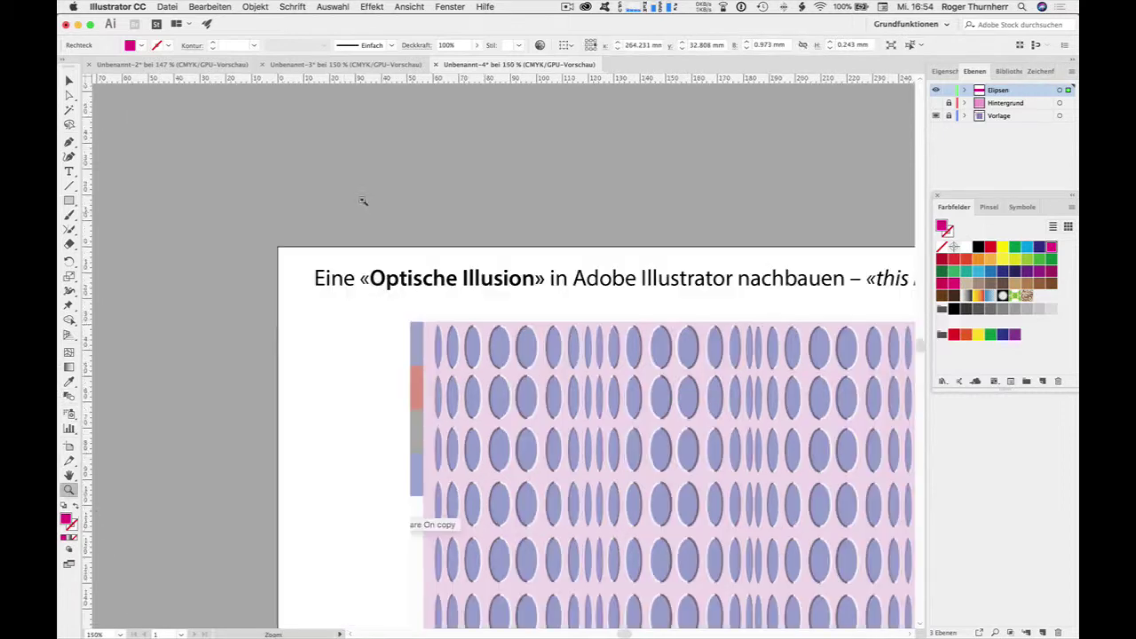
pyautogui.click(500, 350)
pyautogui.click(500, 350)
pyautogui.click(501, 353)
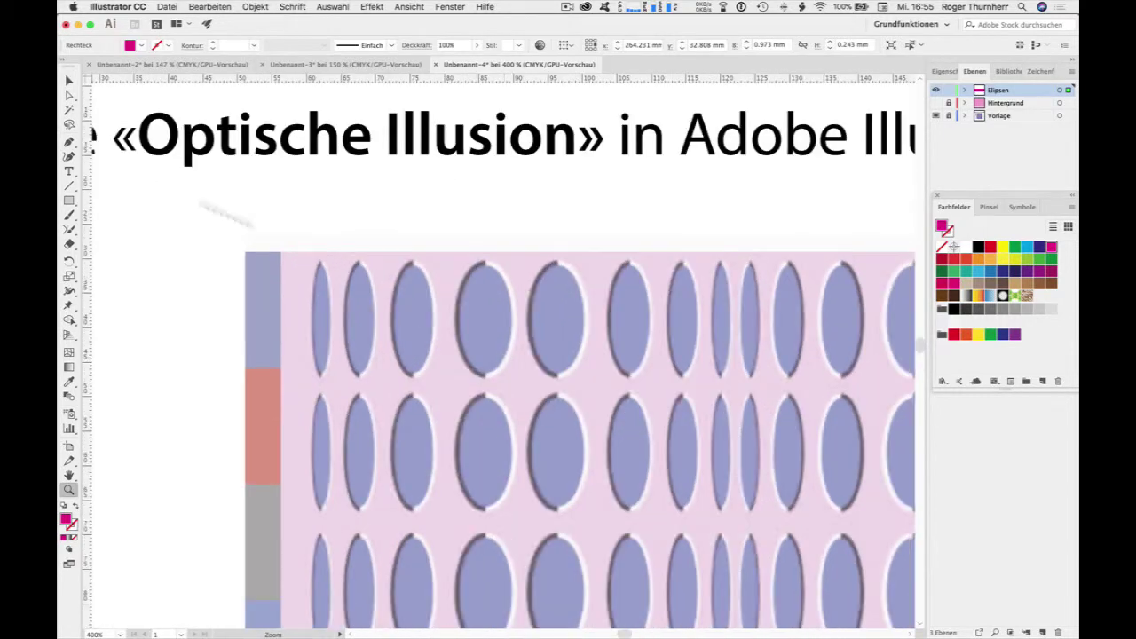
pyautogui.click(69, 201)
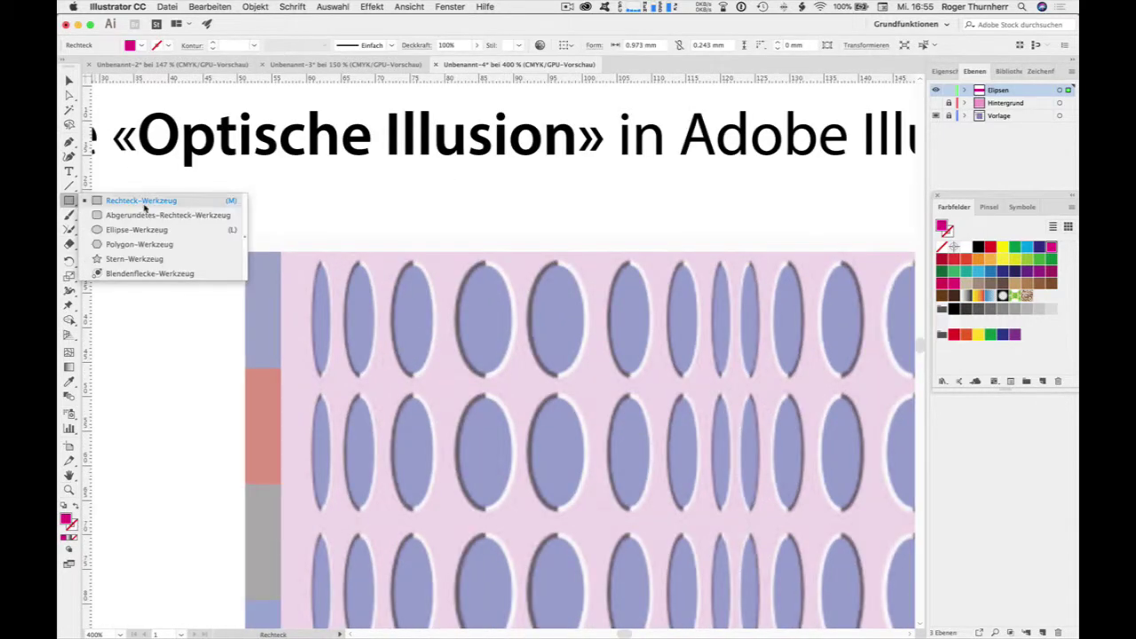
pyautogui.click(139, 231)
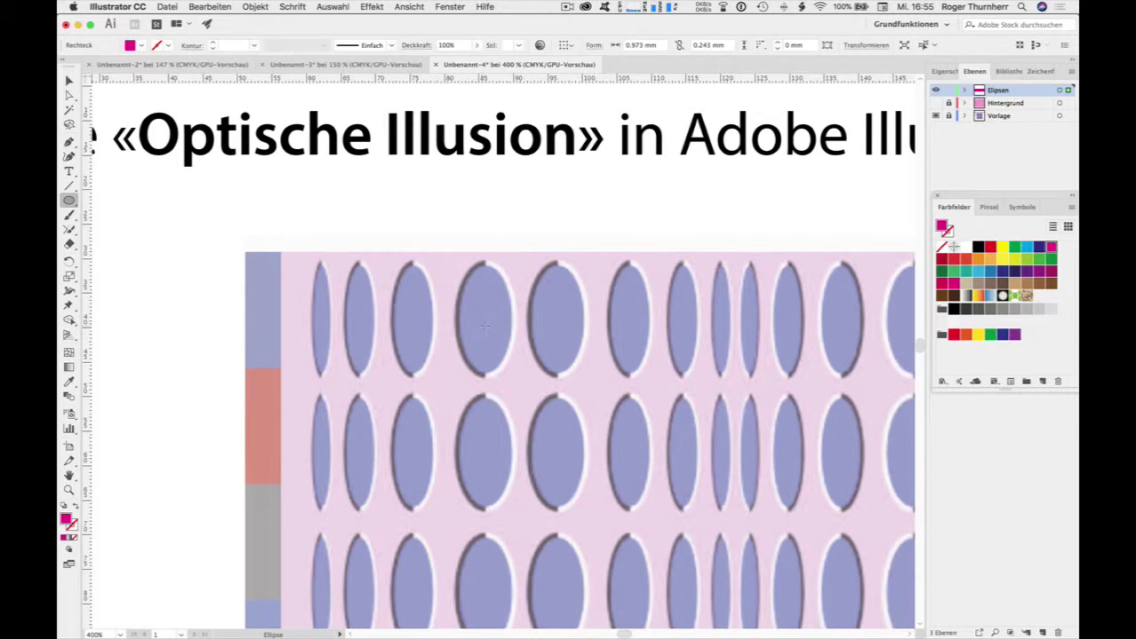
# Trace a top-row template ellipse with a blue fill and a 2 pt black stroke
pyautogui.moveTo(469, 263); pyautogui.dragTo(455, 256)
pyautogui.moveTo(455, 258); pyautogui.dragTo(455, 258)
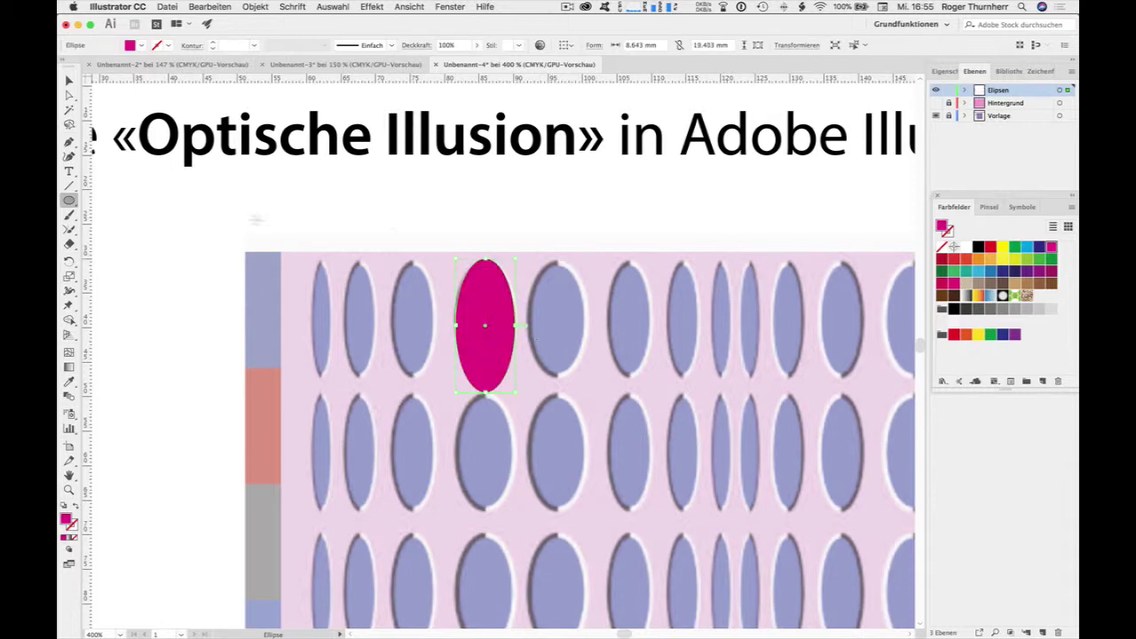
pyautogui.click(143, 46)
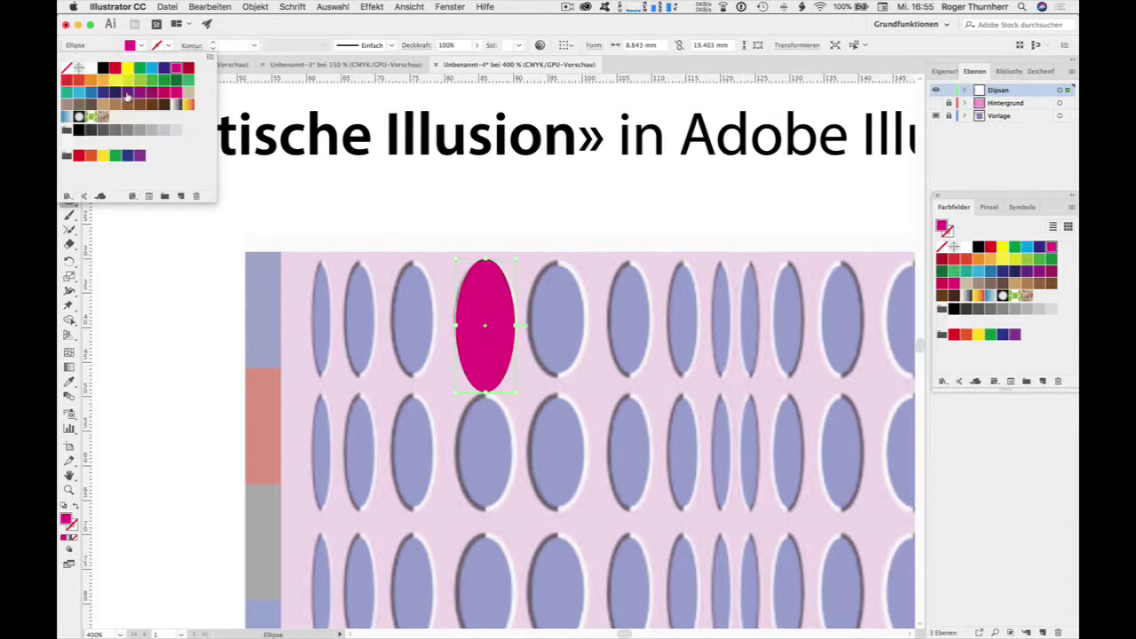
pyautogui.click(92, 92)
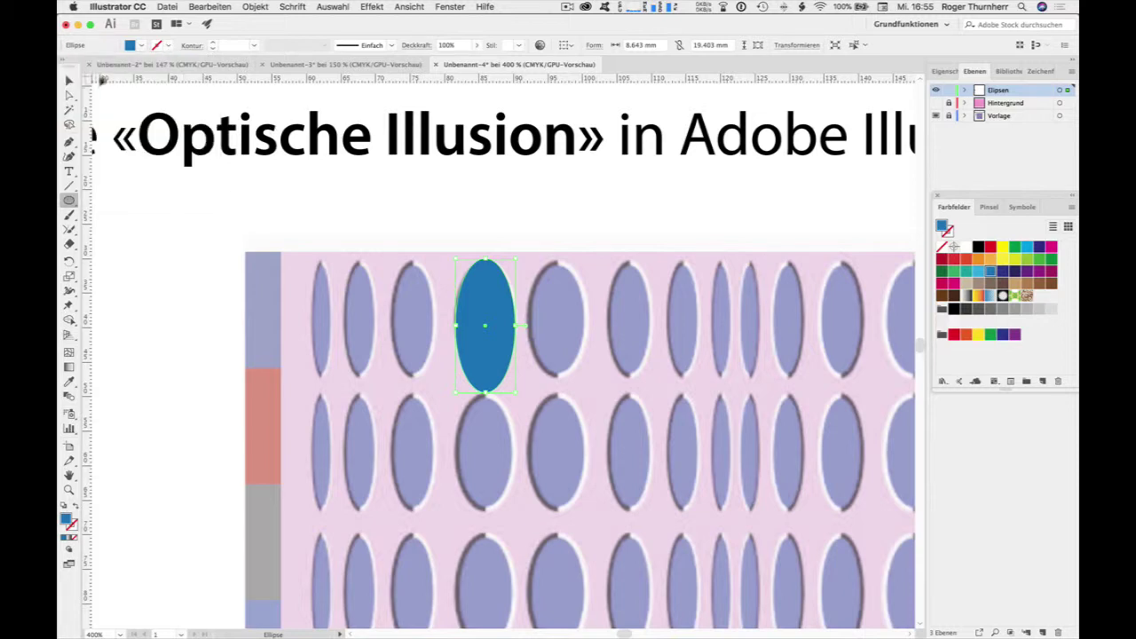
pyautogui.click(168, 48)
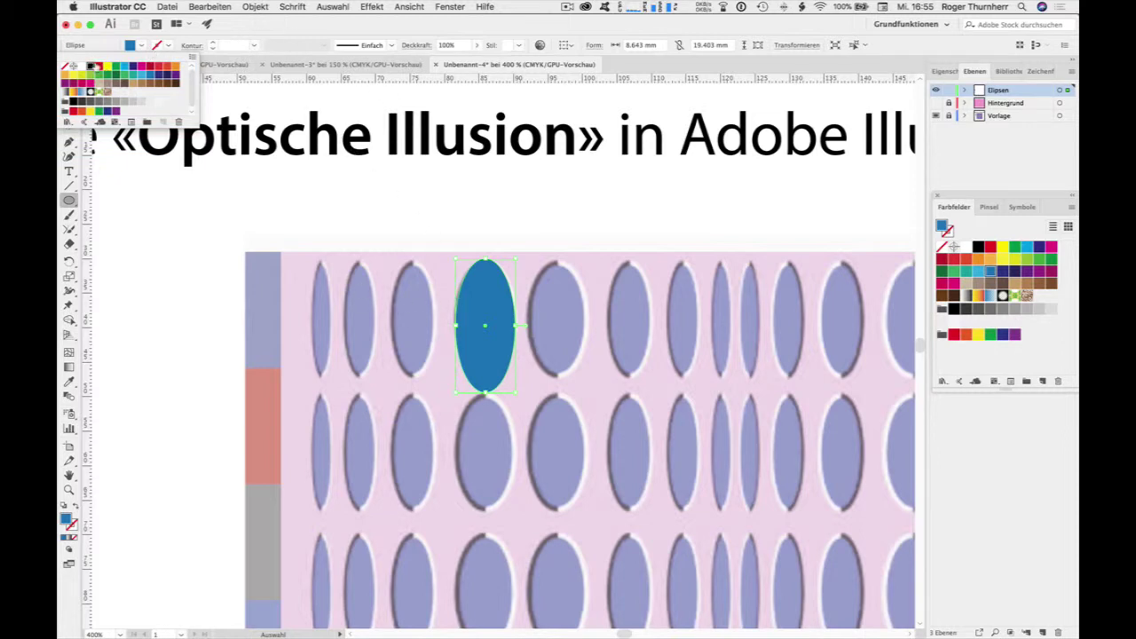
pyautogui.click(89, 65)
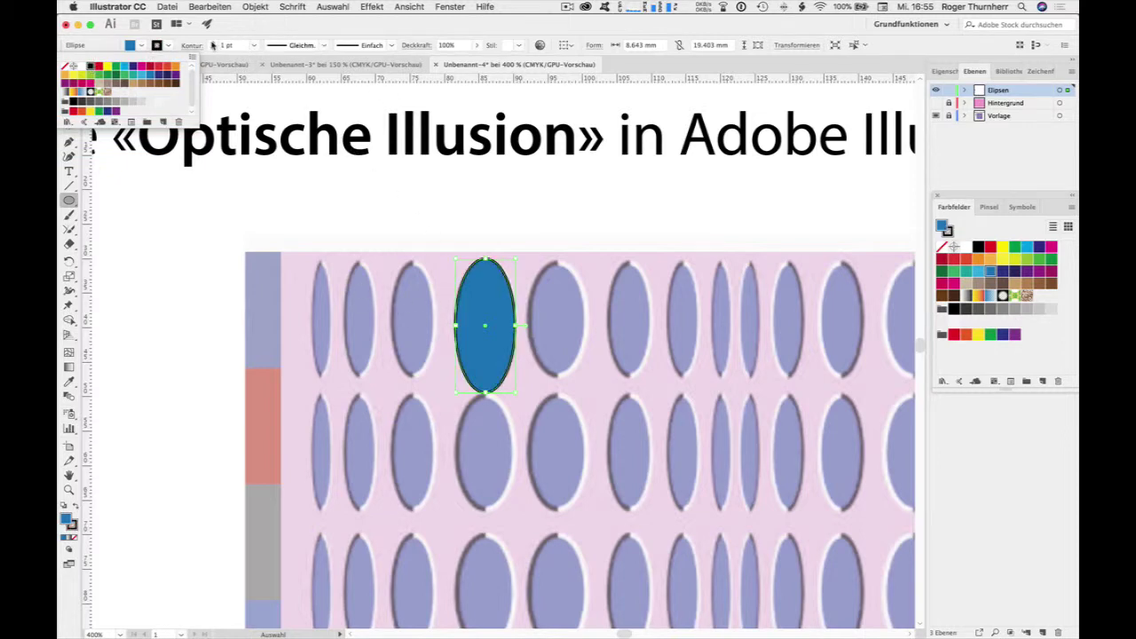
pyautogui.click(213, 43)
pyautogui.click(213, 43)
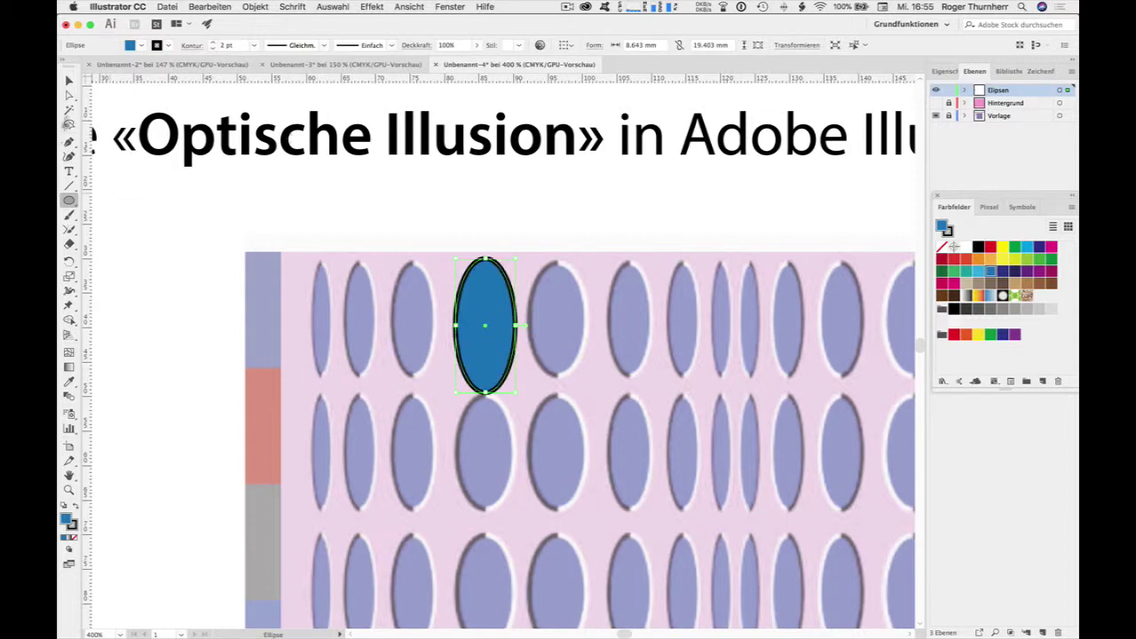
# Shorten the ellipse to about 8.6 × 17.4 mm to match the template
pyautogui.click(69, 81)
pyautogui.click(298, 310)
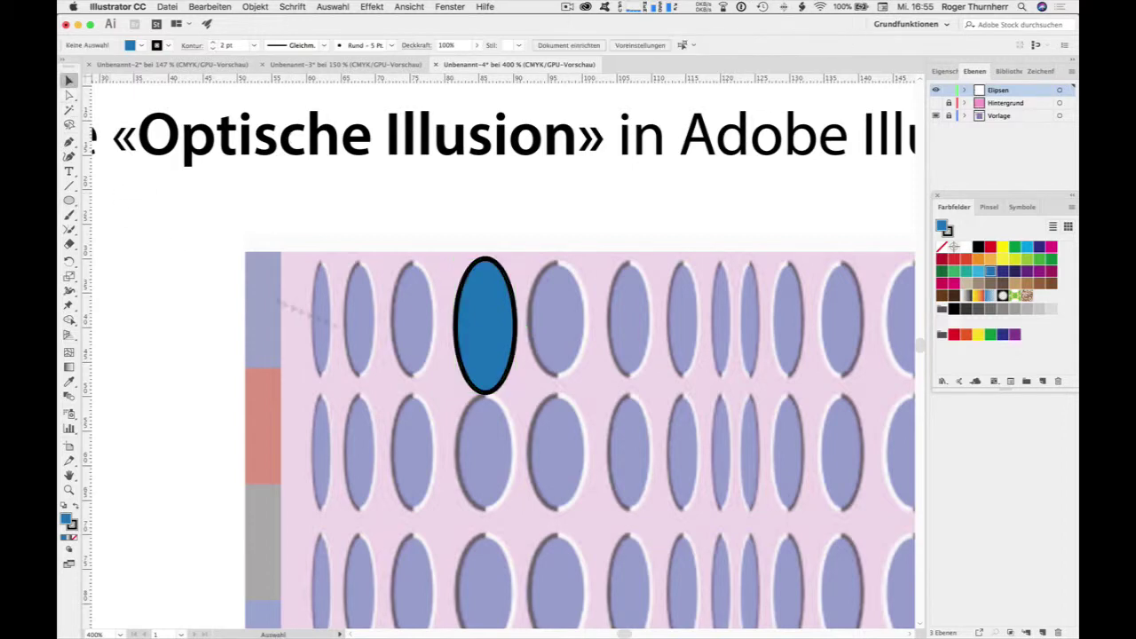
pyautogui.click(499, 376)
pyautogui.moveTo(486, 392)
pyautogui.mouseDown()
pyautogui.moveTo(485, 365)
pyautogui.moveTo(486, 380)
pyautogui.mouseUp()
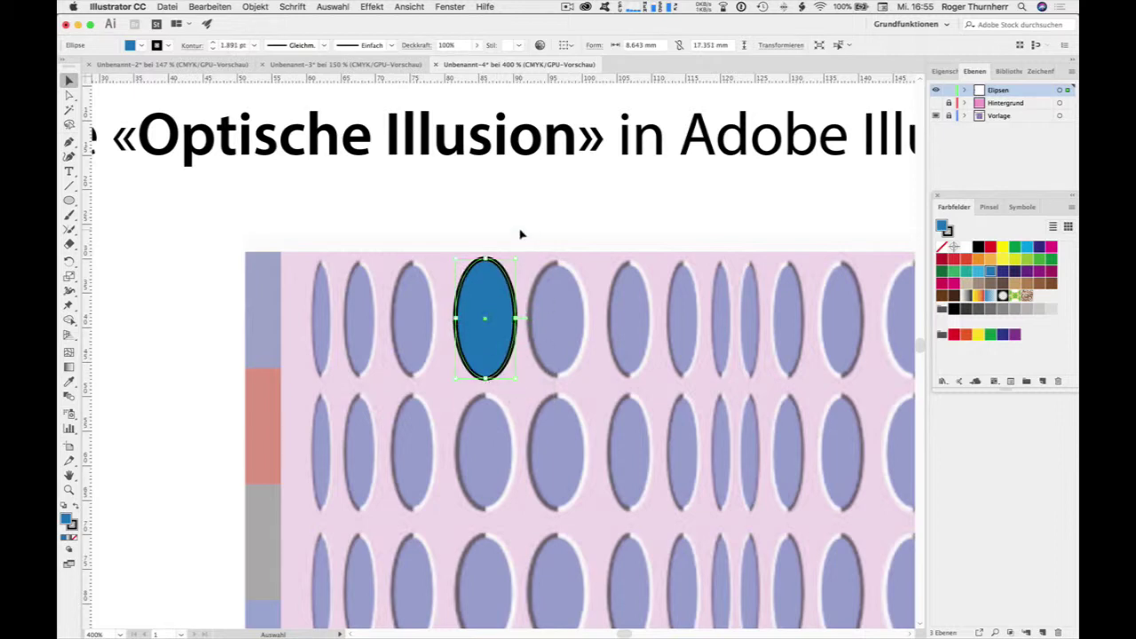
pyautogui.click(524, 249)
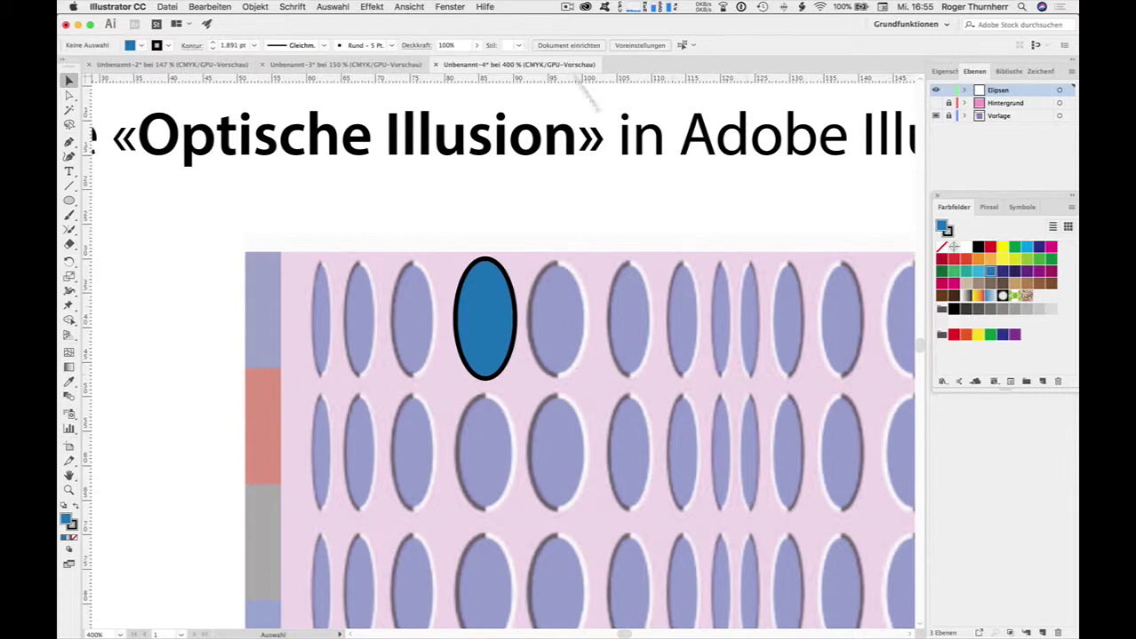
# Start a linear gradient in the Verlauf panel with a black stop at 50%
pyautogui.click(445, 8)
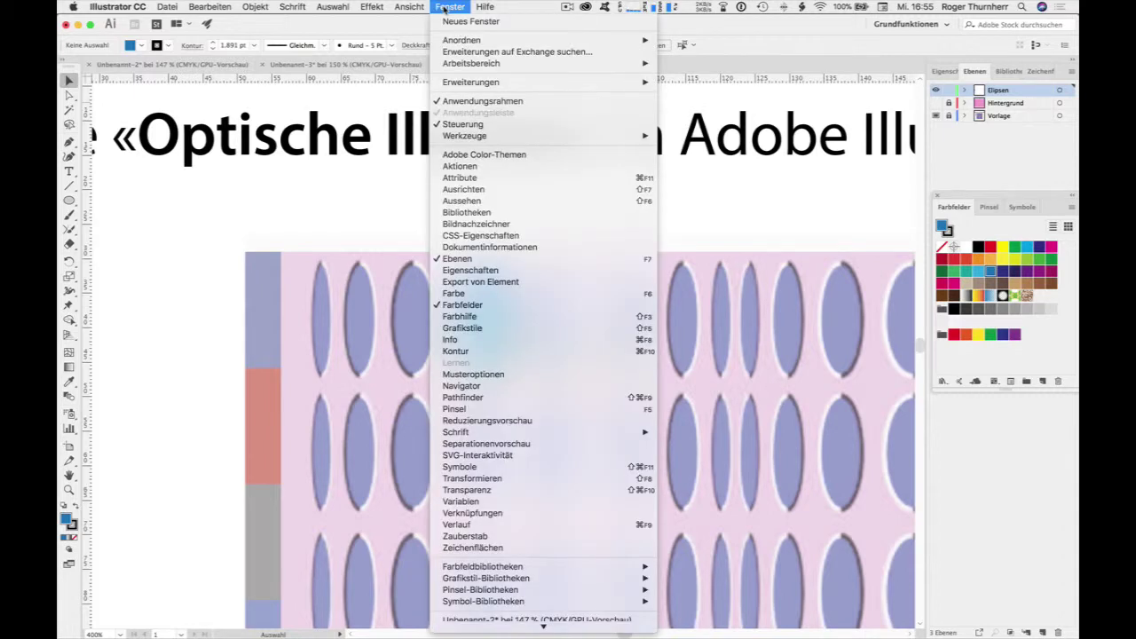
pyautogui.click(497, 525)
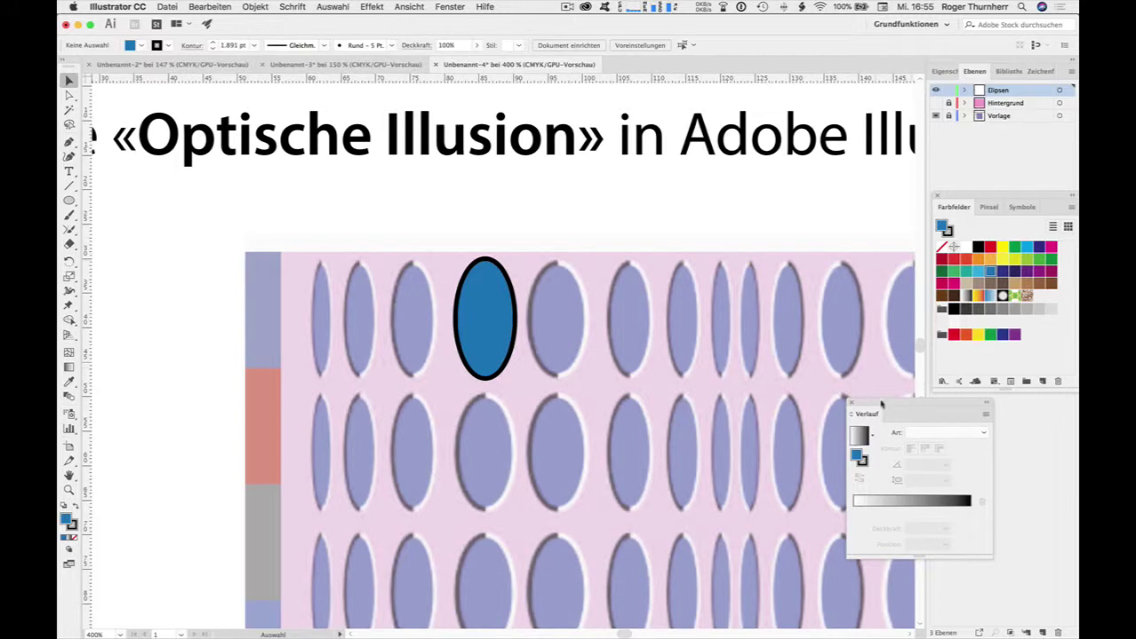
pyautogui.moveTo(881, 404); pyautogui.dragTo(488, 98)
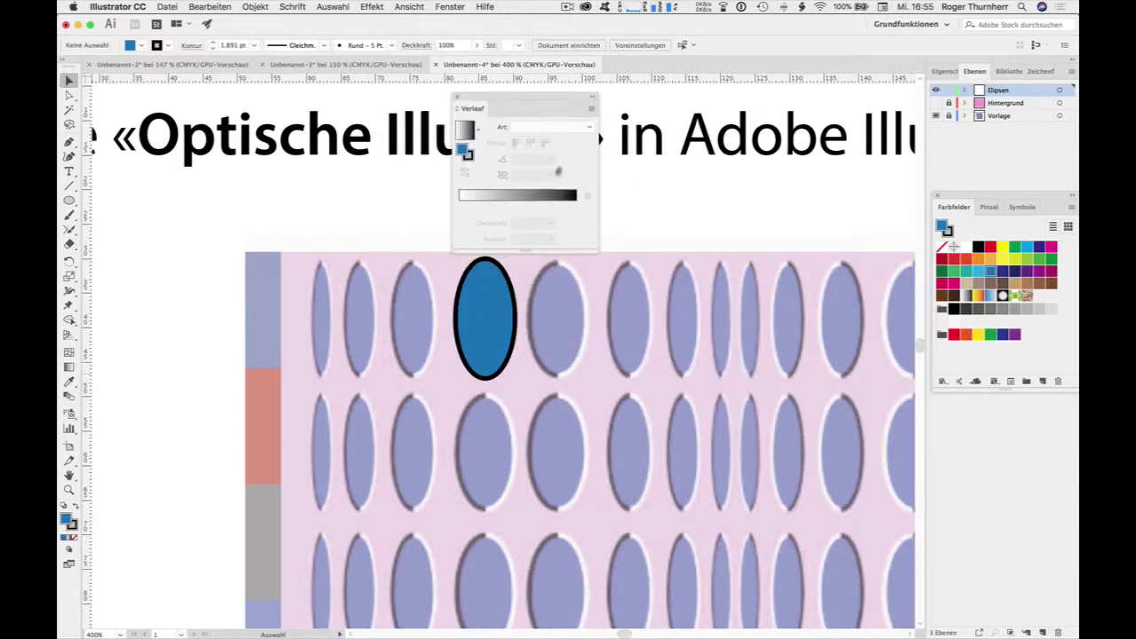
pyautogui.click(507, 197)
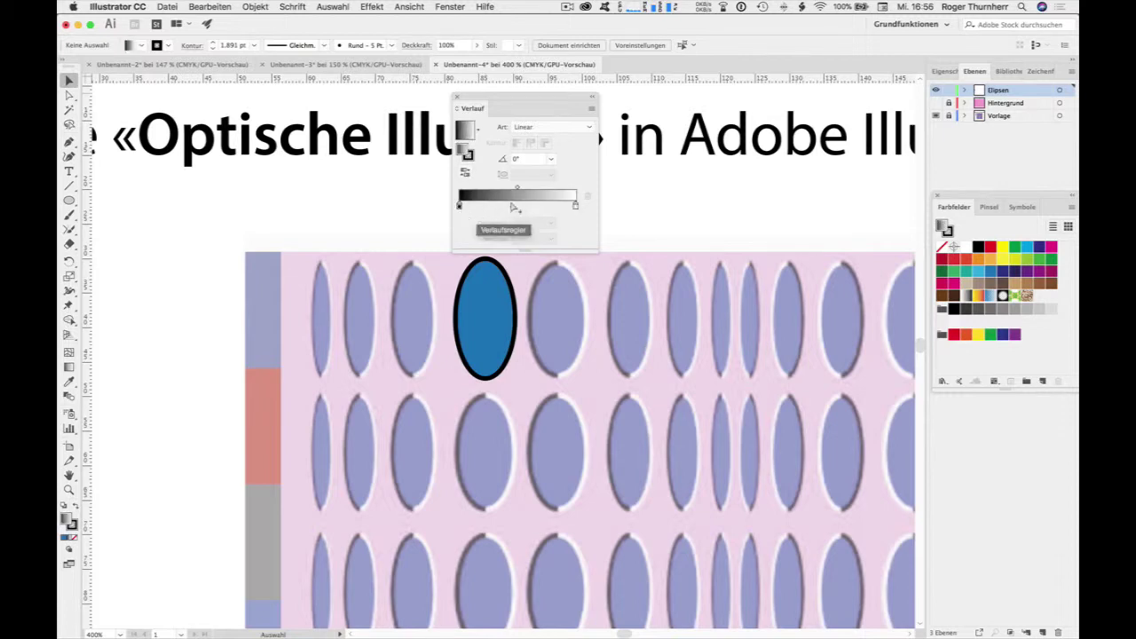
pyautogui.click(512, 206)
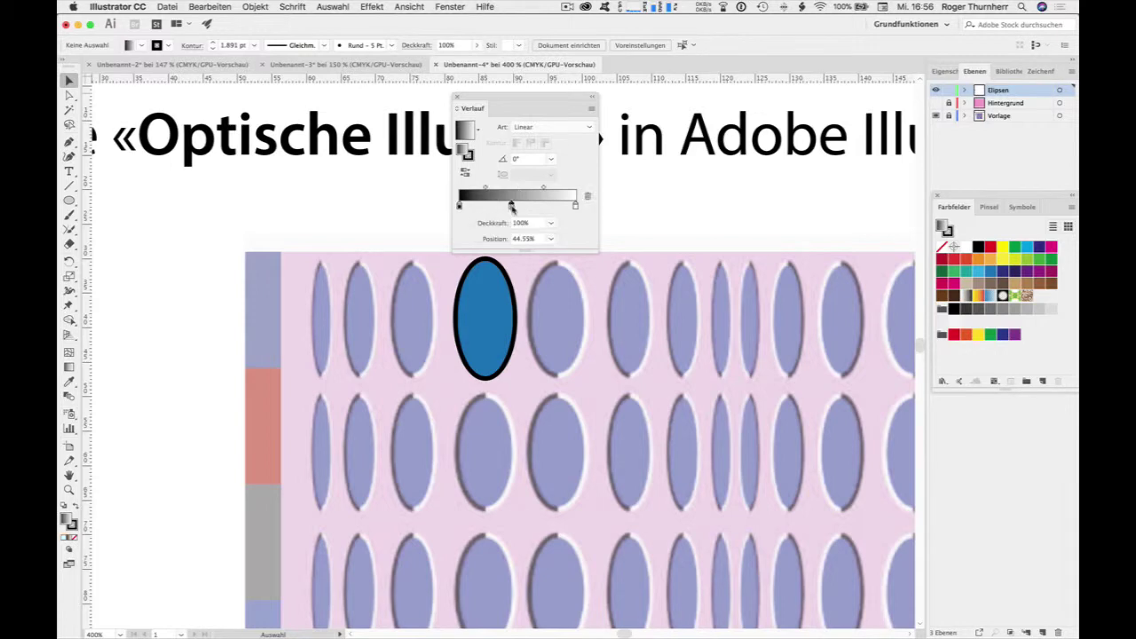
pyautogui.click(551, 239)
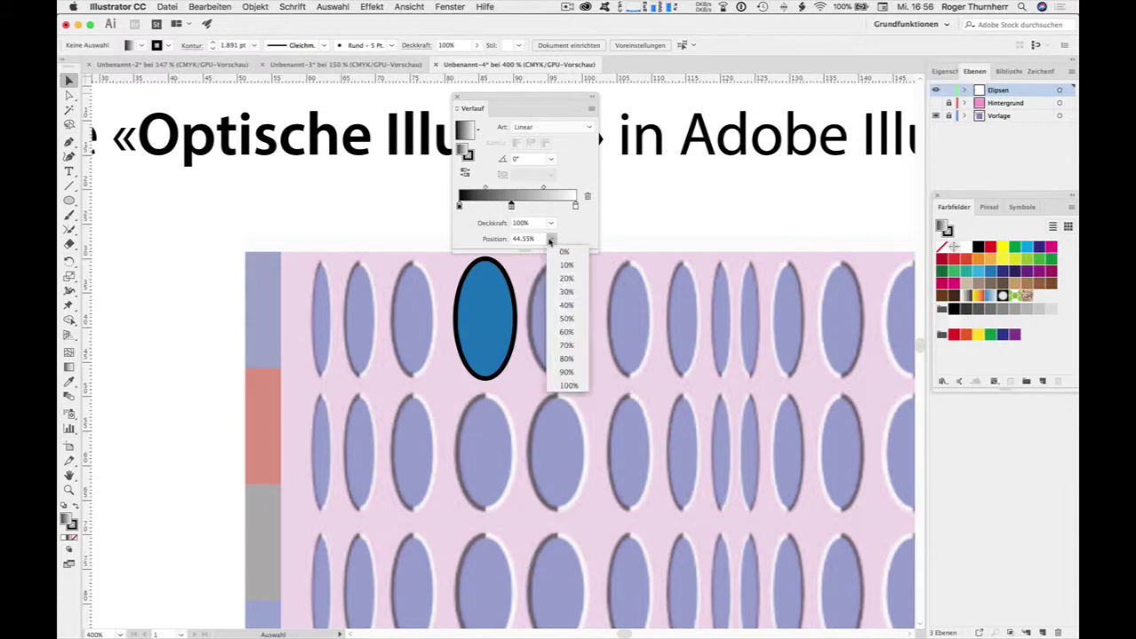
pyautogui.click(568, 319)
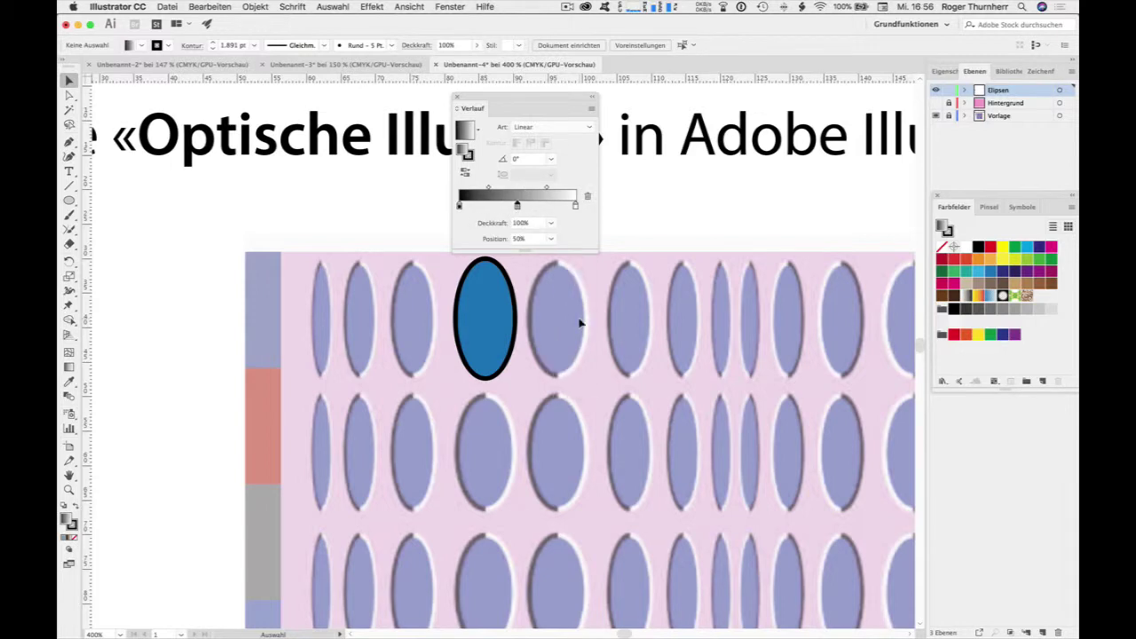
pyautogui.doubleClick(517, 206)
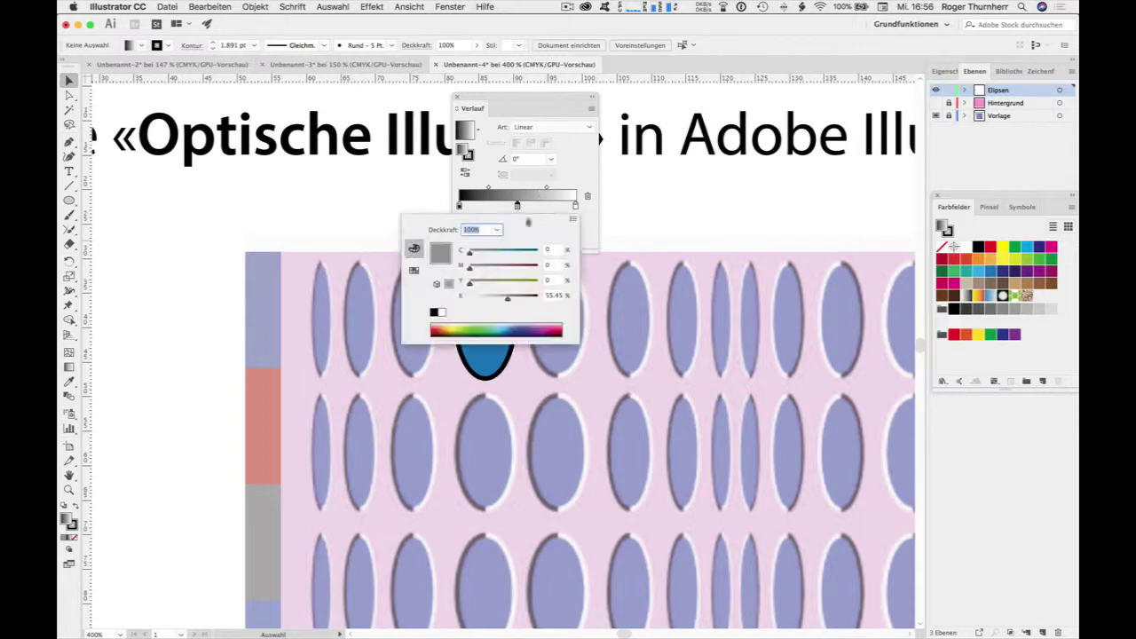
pyautogui.moveTo(507, 300); pyautogui.dragTo(542, 298)
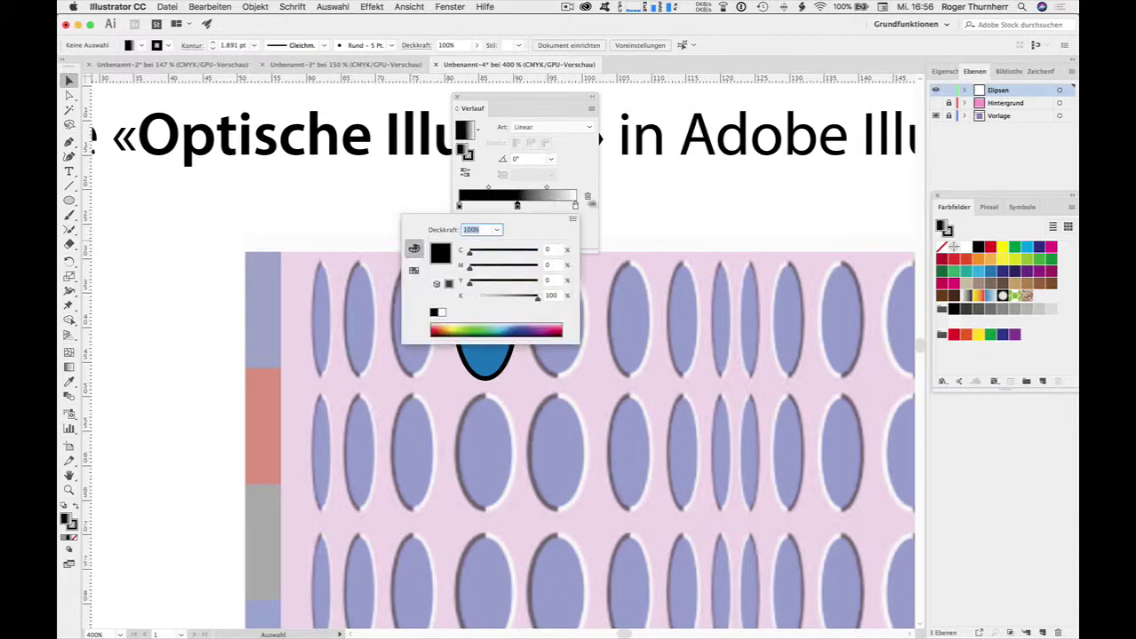
pyautogui.click(396, 204)
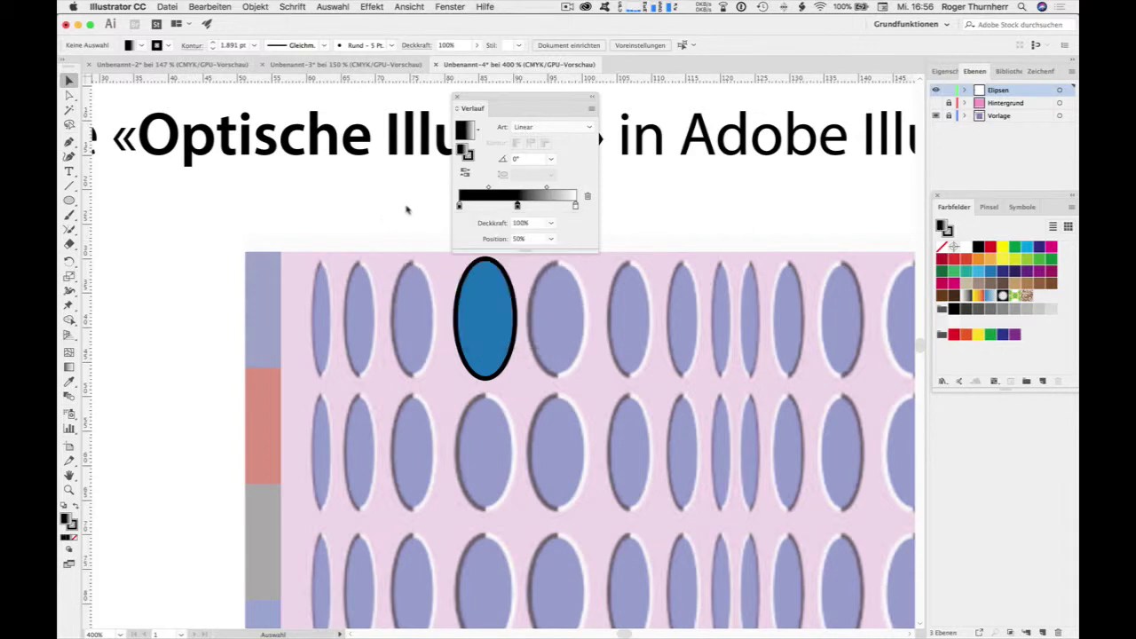
# Add a white stop also at 50% for a hard black-white split
pyautogui.click(525, 206)
pyautogui.moveTo(541, 240); pyautogui.dragTo(493, 241)
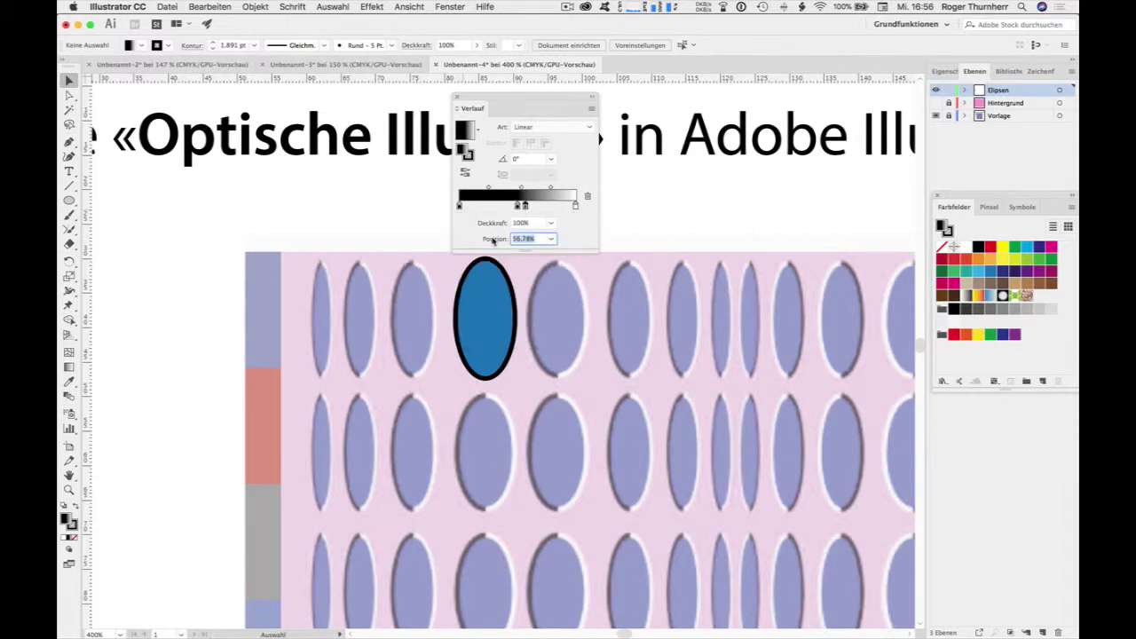
pyautogui.write('50')
pyautogui.press('Tab')
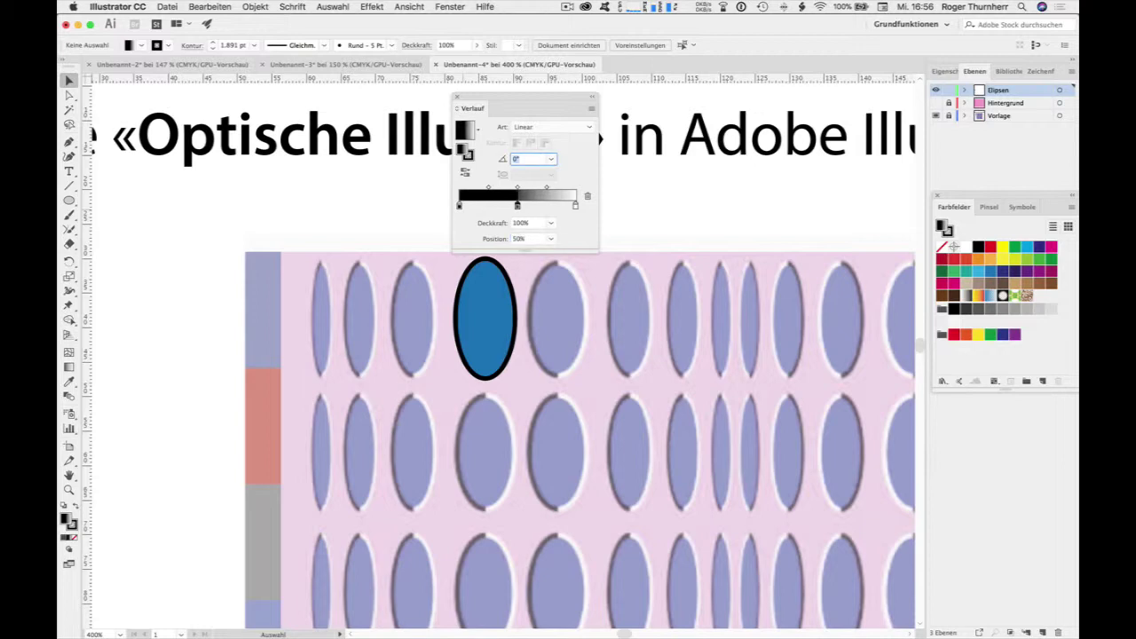
pyautogui.doubleClick(517, 206)
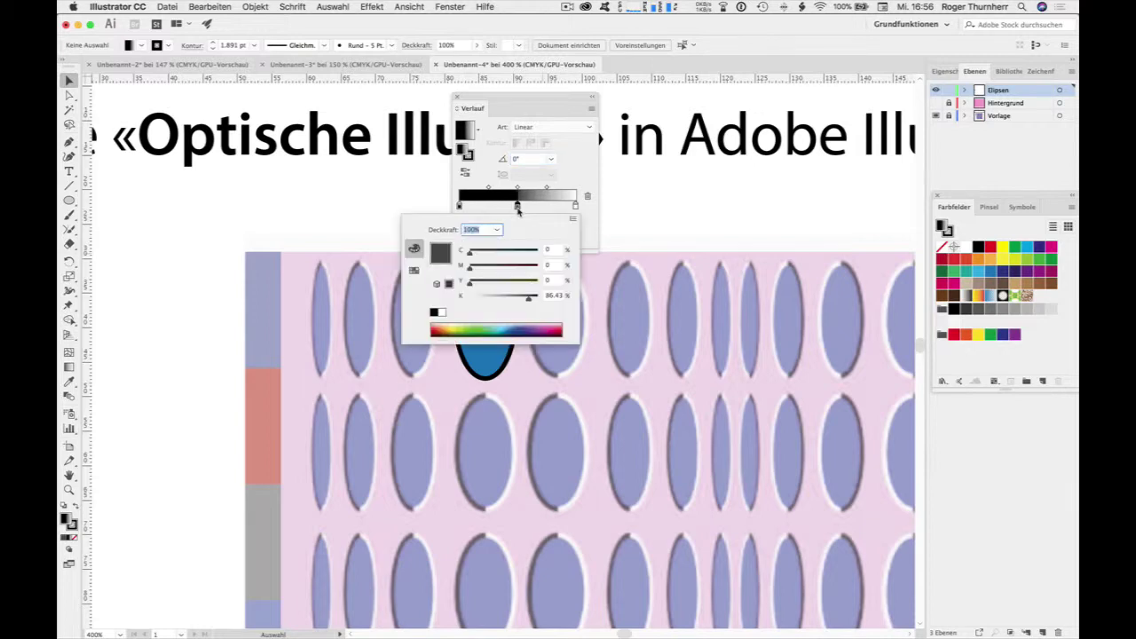
pyautogui.click(441, 312)
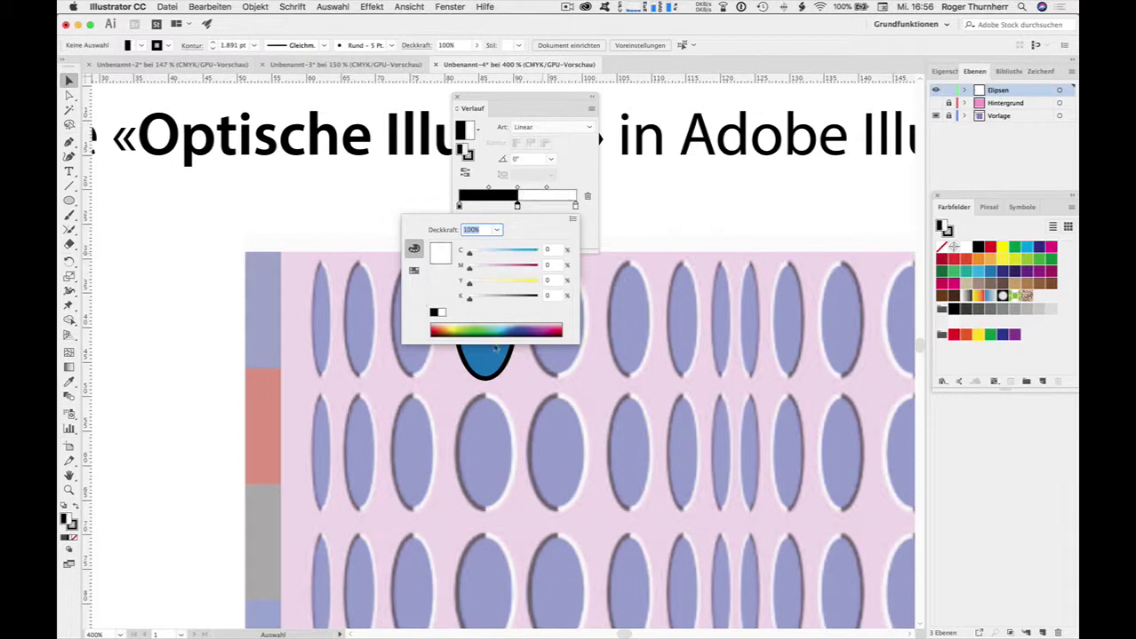
pyautogui.click(406, 206)
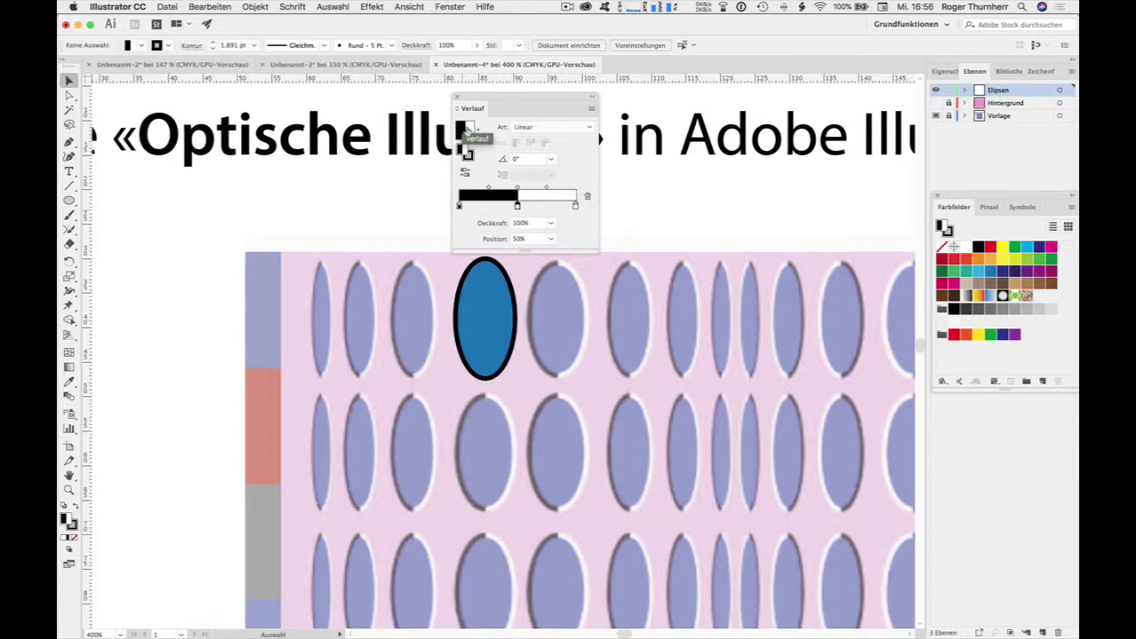
# Save the black-to-white gradient as a new swatch
pyautogui.moveTo(466, 130); pyautogui.dragTo(1041, 299)
pyautogui.moveTo(1043, 310); pyautogui.dragTo(1042, 310)
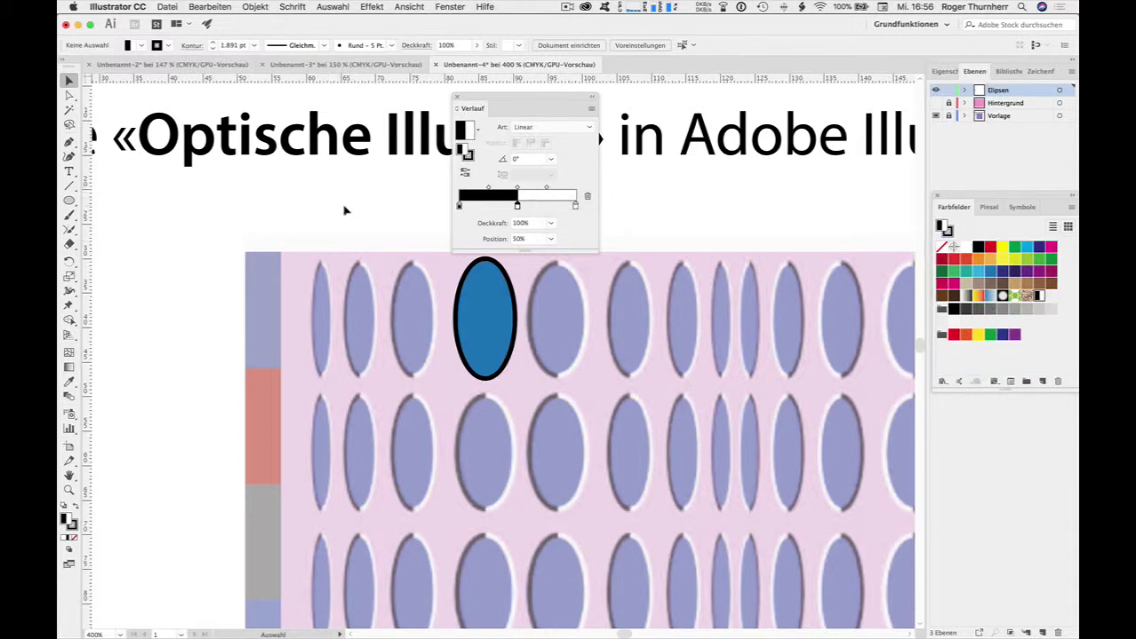
pyautogui.click(457, 98)
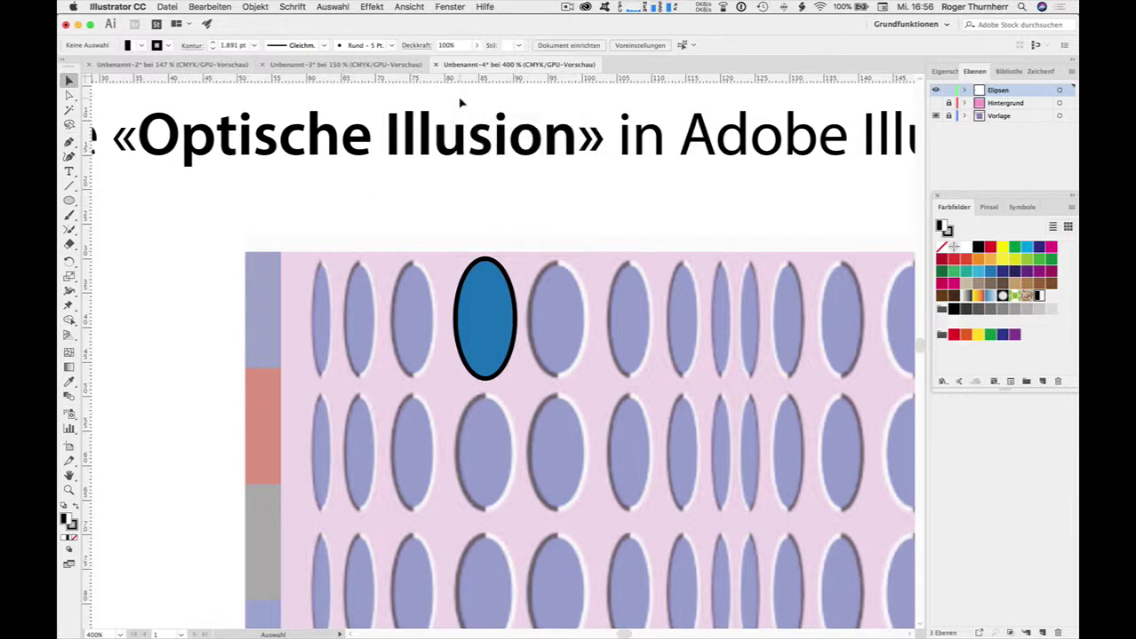
# Apply the black-white gradient swatch to the blue ellipse's stroke
pyautogui.click(487, 344)
pyautogui.click(171, 46)
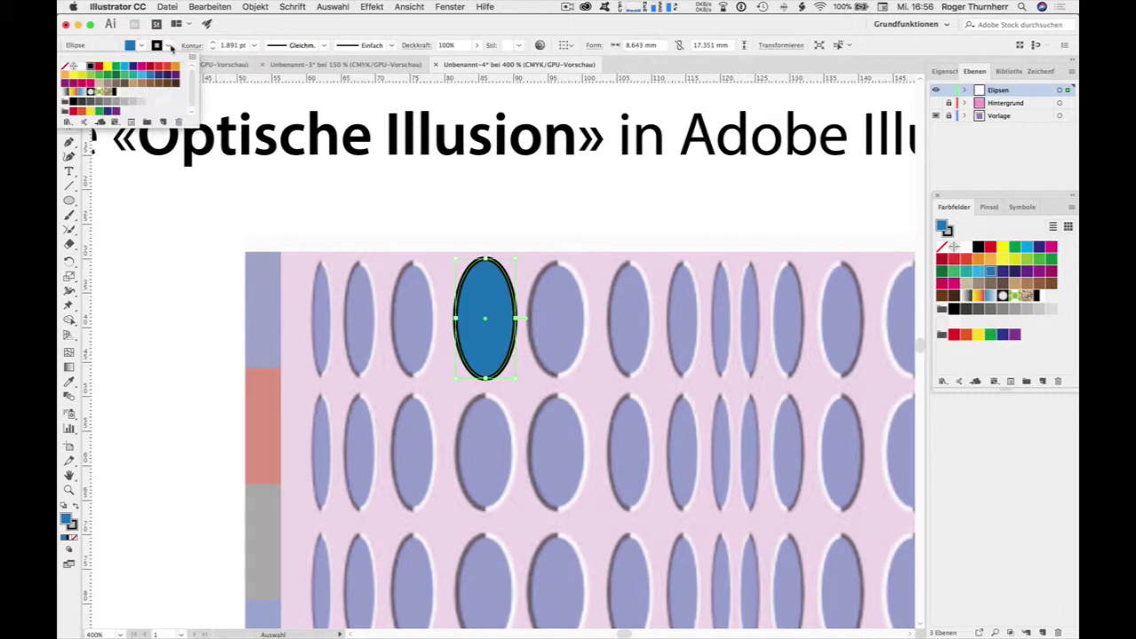
pyautogui.click(98, 91)
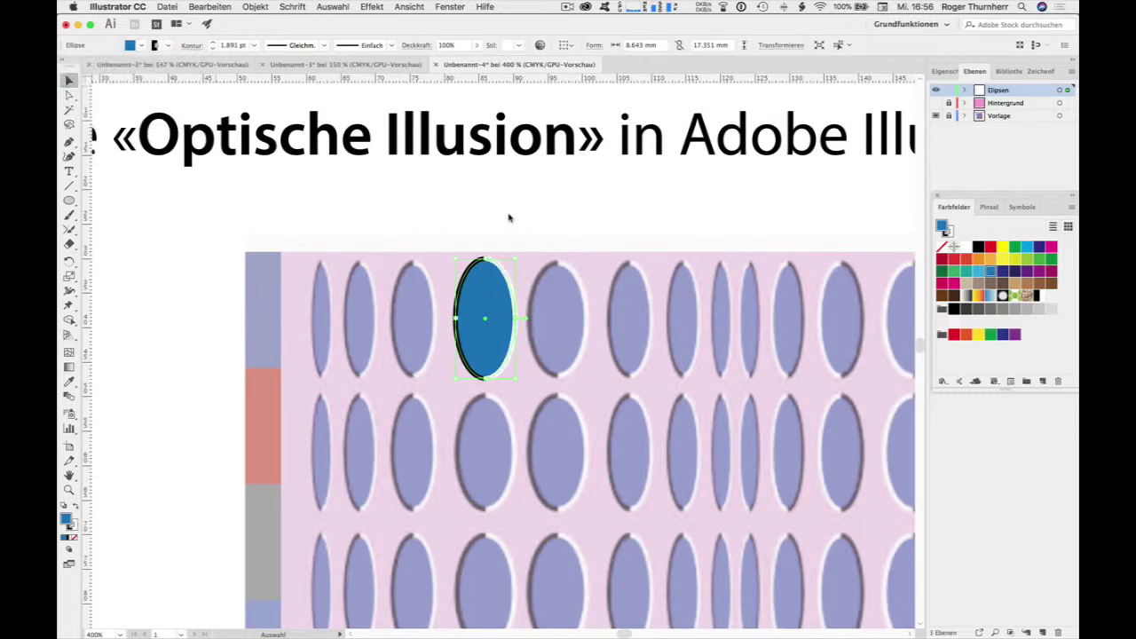
pyautogui.click(477, 221)
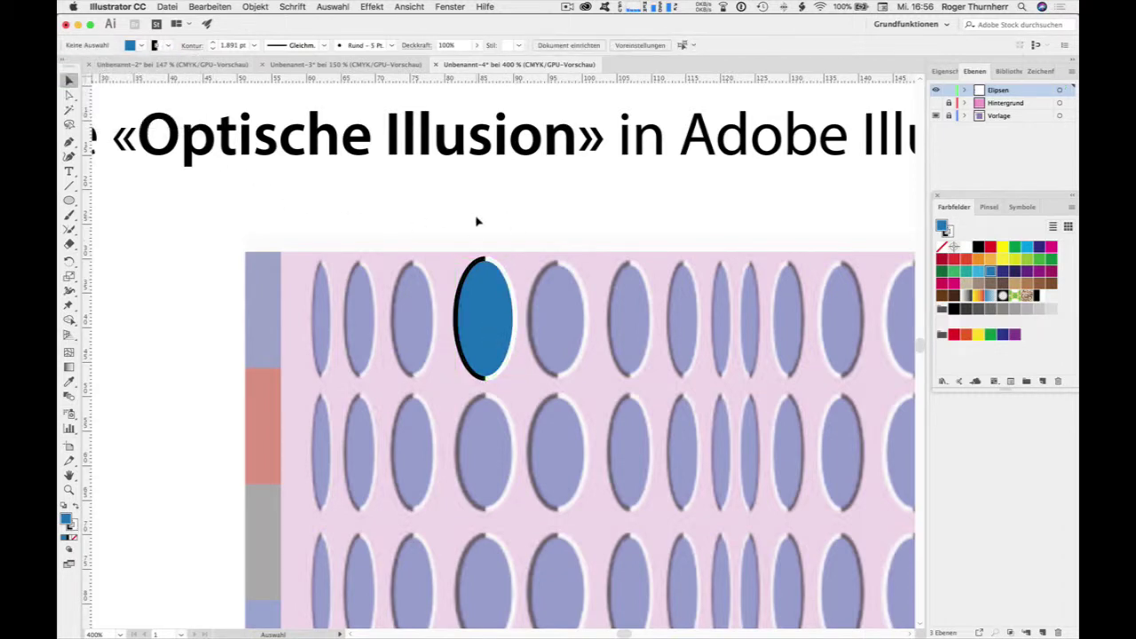
pyautogui.click(485, 335)
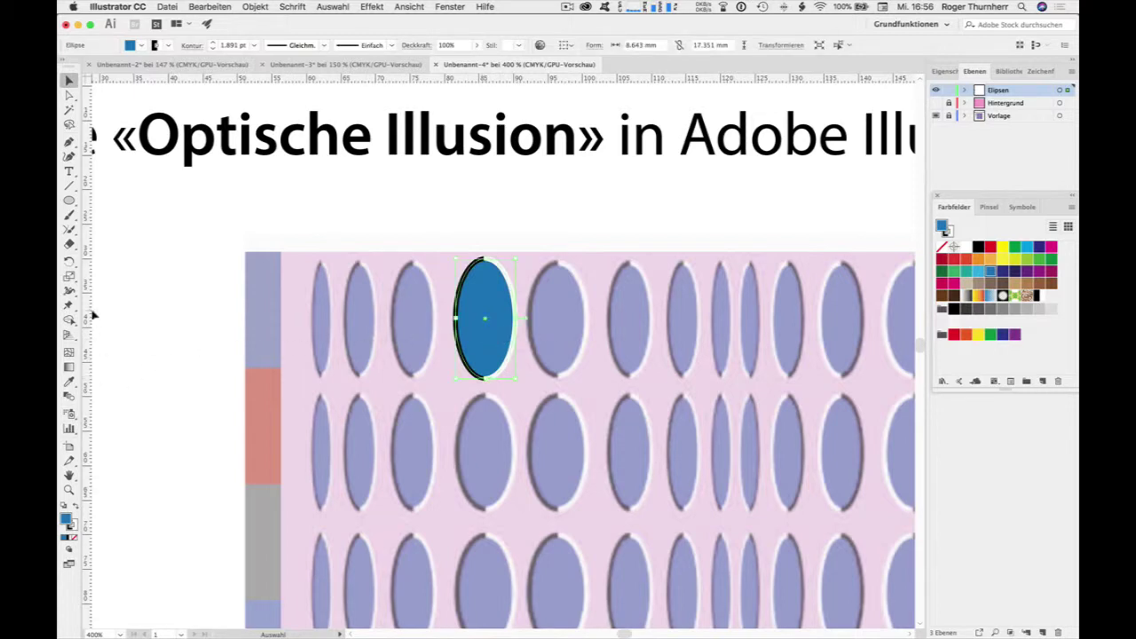
# Make a 70%-width scaled copy of the ellipse and move it onto the ellipse to its left
pyautogui.moveTo(69, 276); pyautogui.dragTo(137, 277)
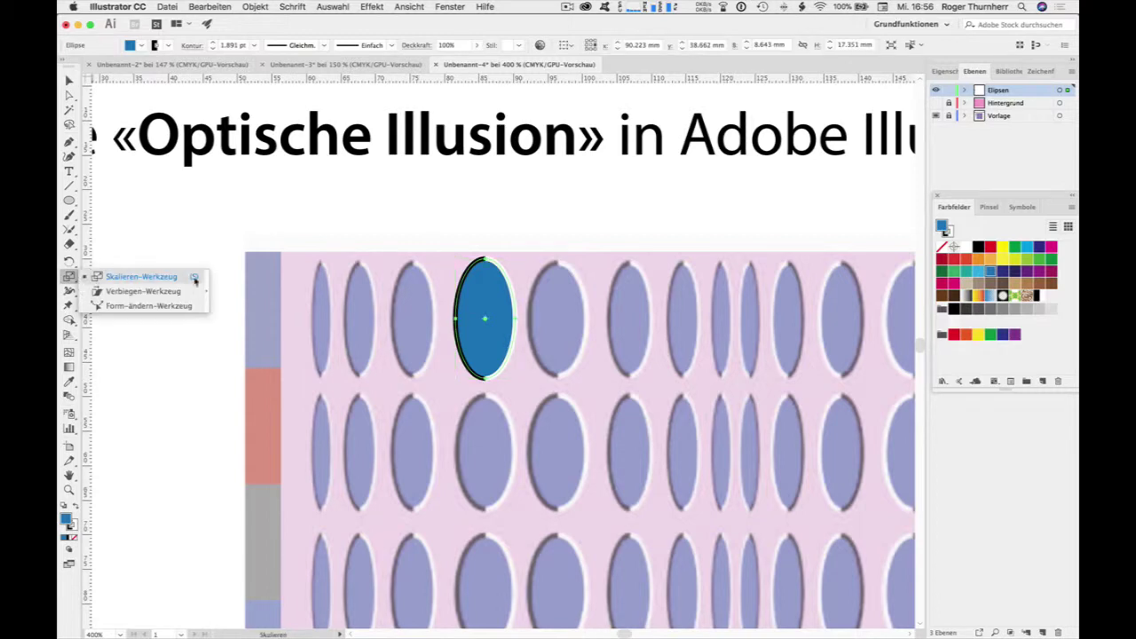
pyautogui.press('v')
pyautogui.click(68, 278)
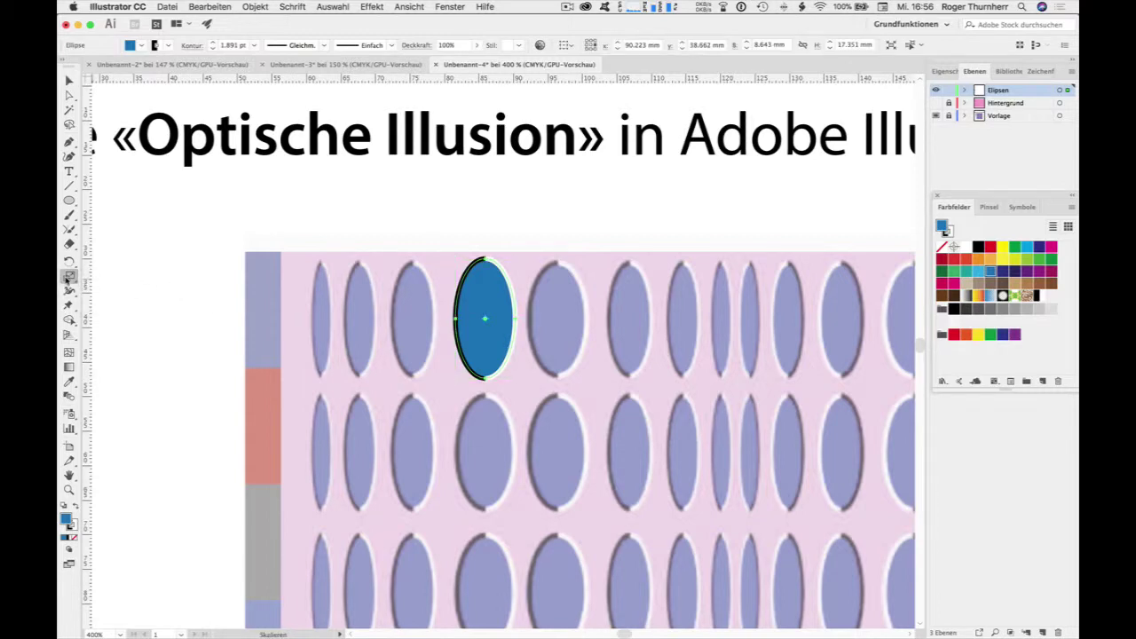
pyautogui.doubleClick(68, 278)
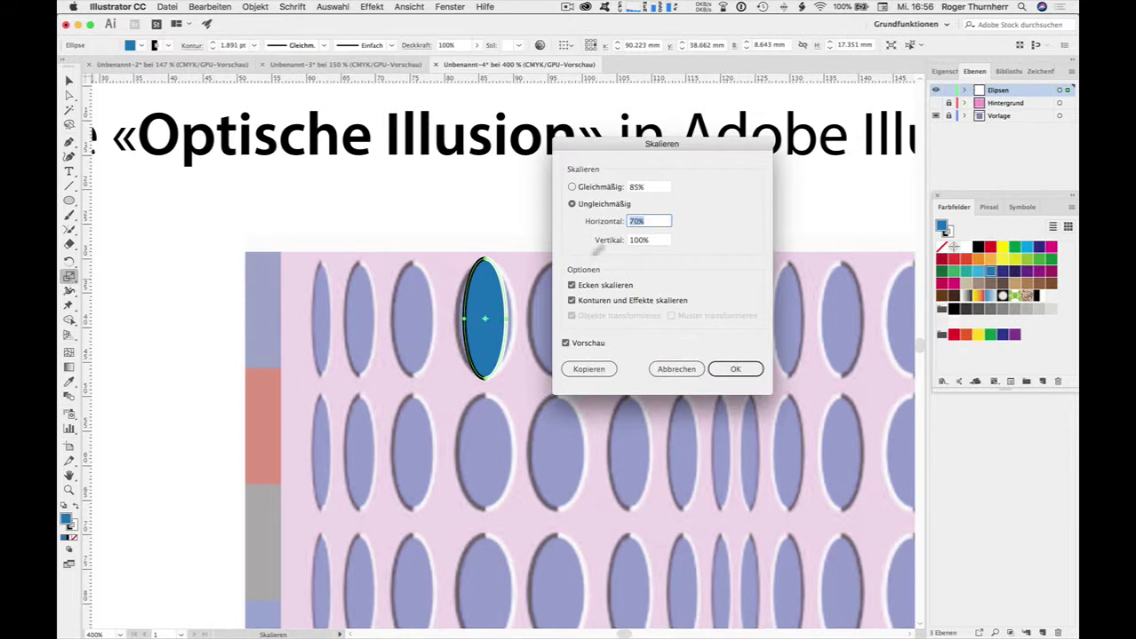
pyautogui.moveTo(633, 149); pyautogui.dragTo(708, 152)
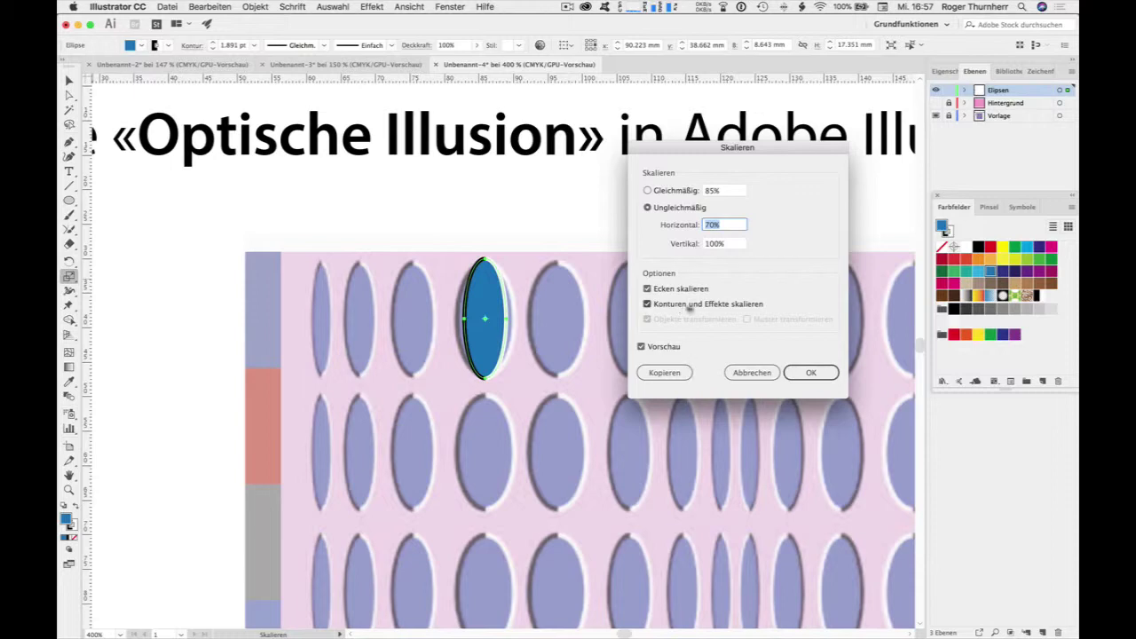
pyautogui.click(656, 376)
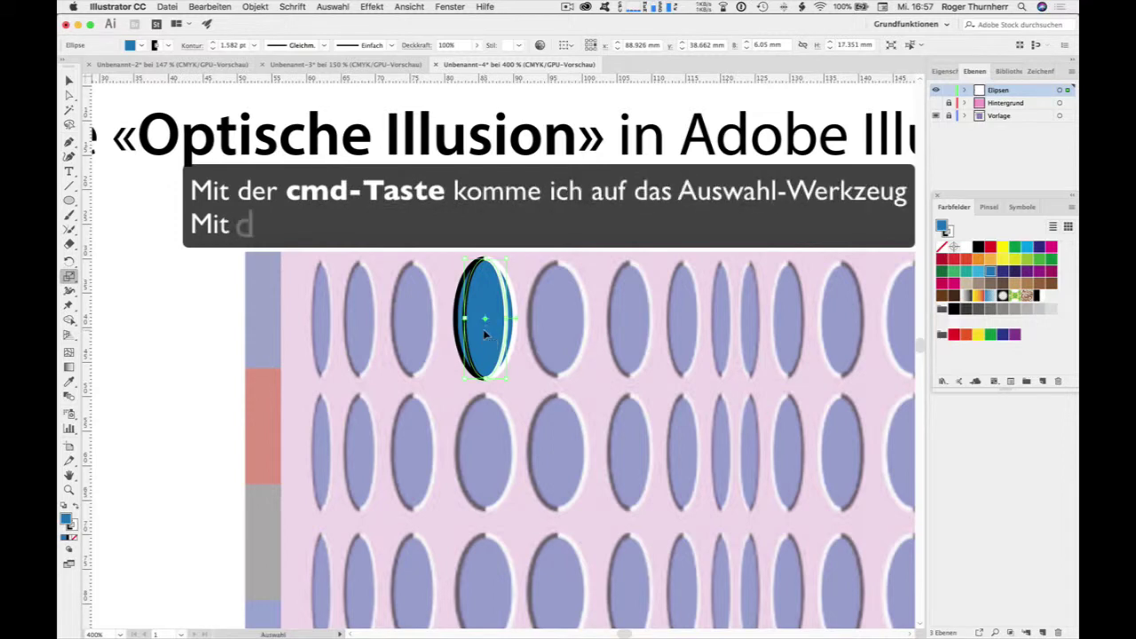
pyautogui.press('super')
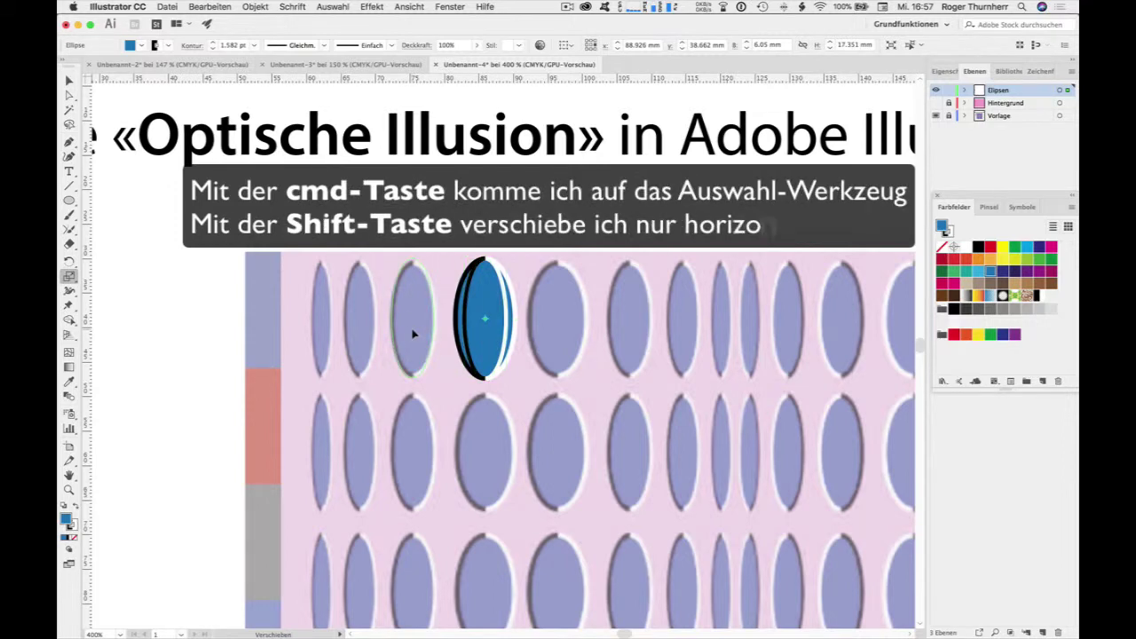
pyautogui.moveTo(484, 328); pyautogui.dragTo(413, 328)
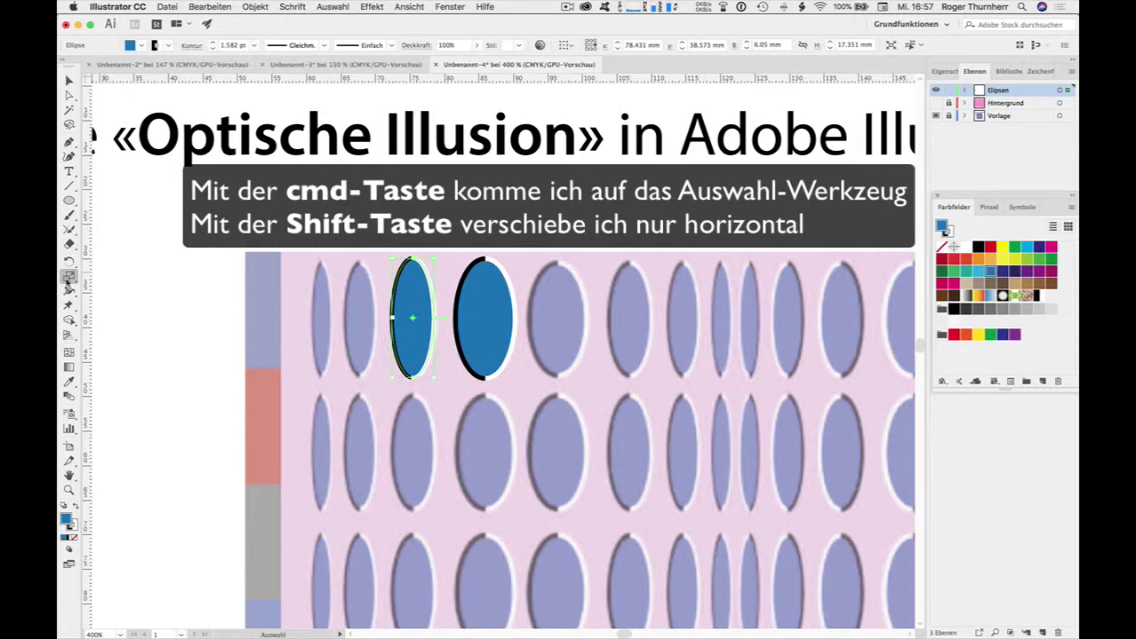
# Make two more 70%-width copies, placing them on the second and first ellipses
pyautogui.doubleClick(68, 276)
pyautogui.click(664, 372)
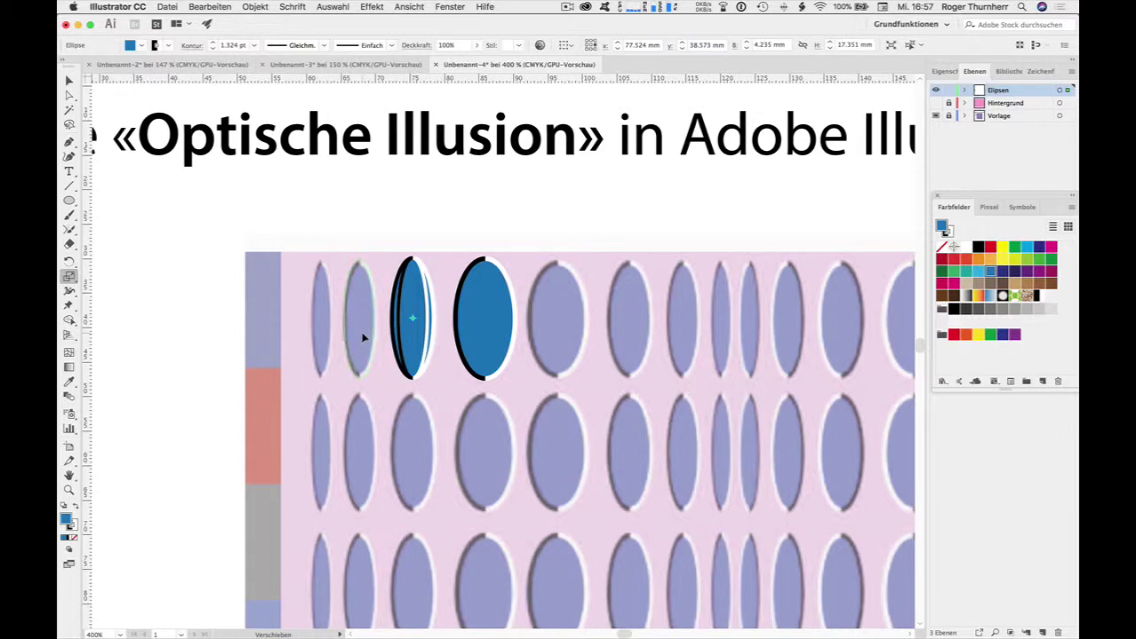
pyautogui.moveTo(361, 337); pyautogui.dragTo(358, 332)
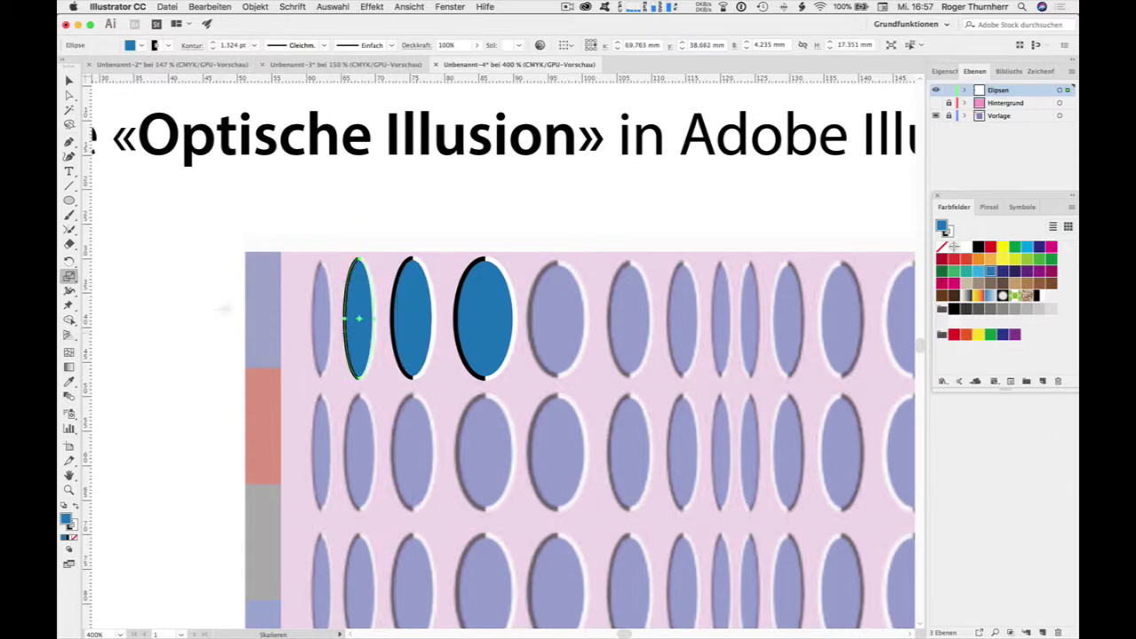
pyautogui.doubleClick(69, 277)
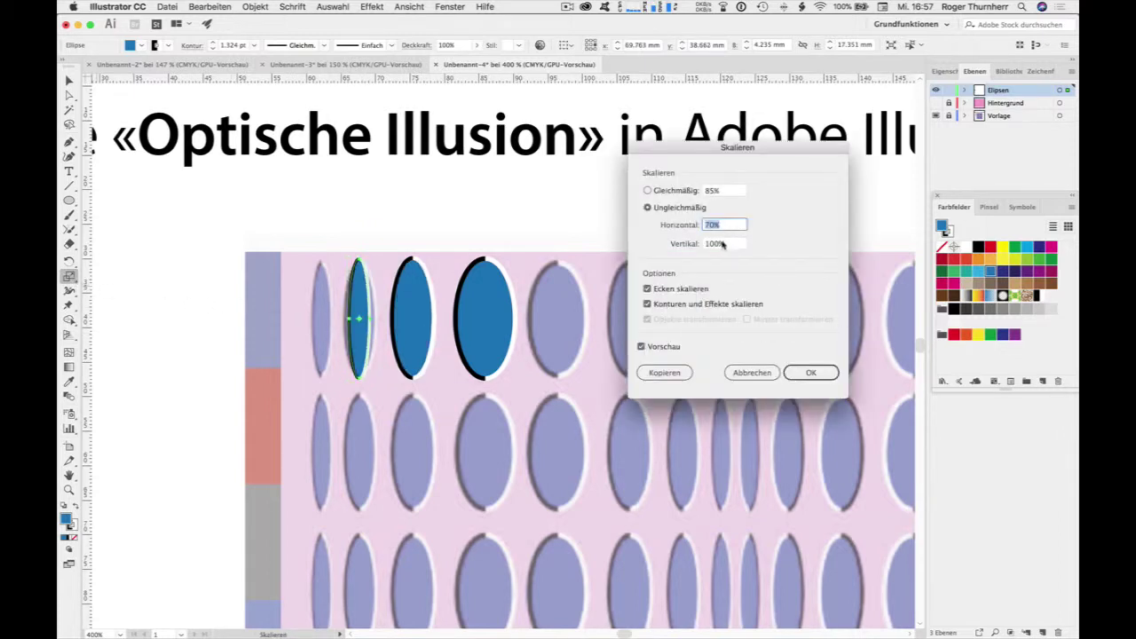
pyautogui.click(664, 373)
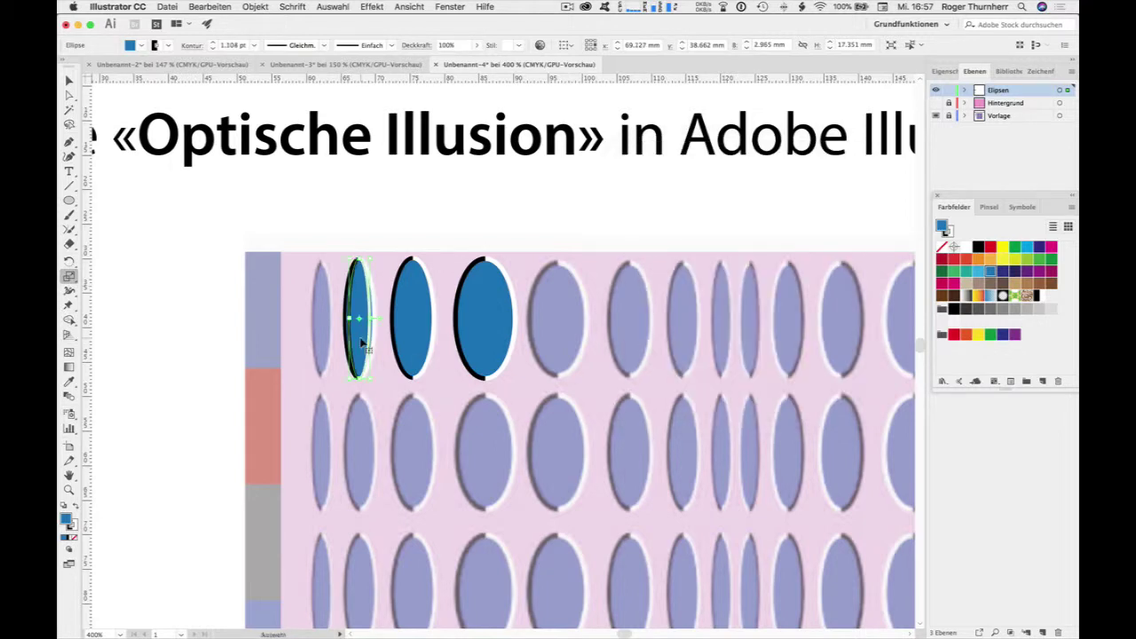
pyautogui.moveTo(360, 338); pyautogui.dragTo(323, 342)
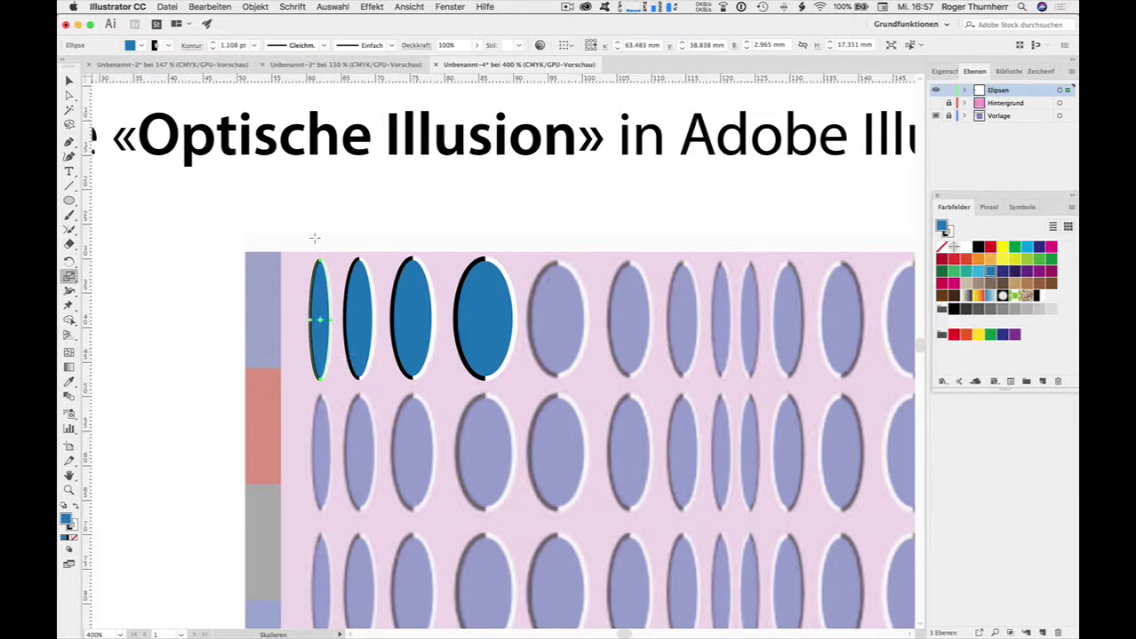
# Copy the four blue ellipses rightwards into the next top-row slots
pyautogui.press('v')
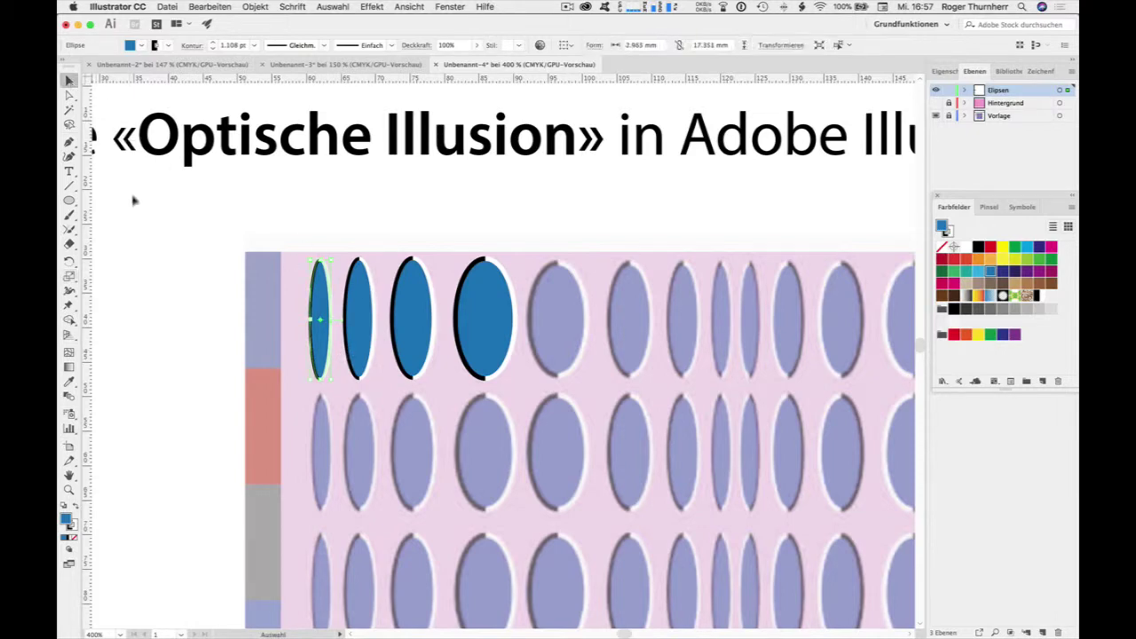
pyautogui.click(133, 203)
pyautogui.click(487, 339)
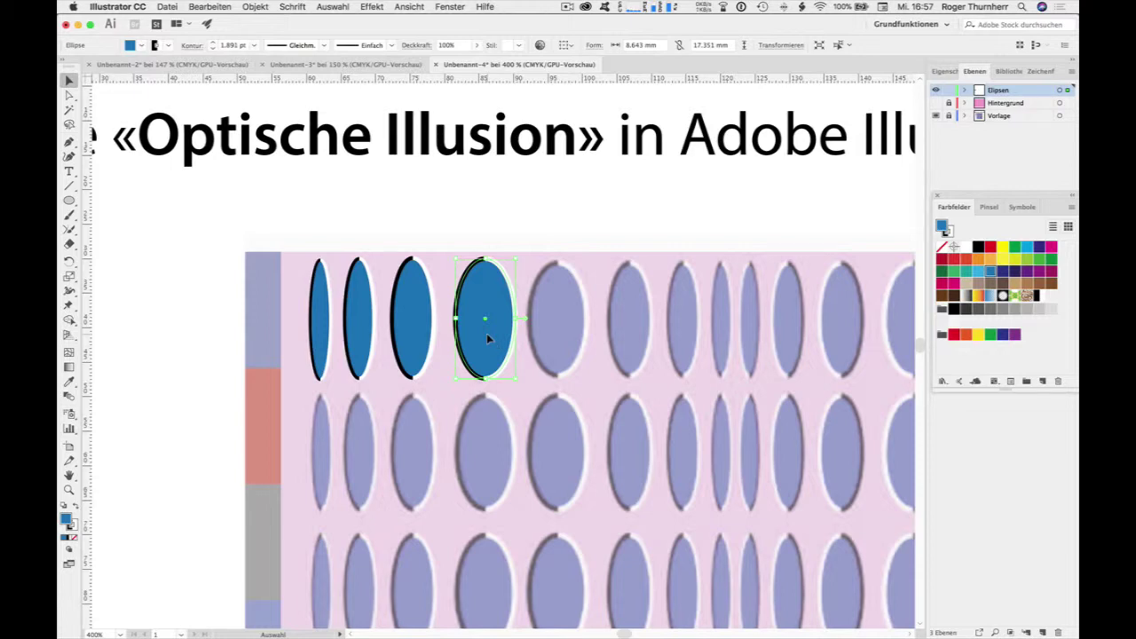
pyautogui.moveTo(487, 337); pyautogui.dragTo(558, 338)
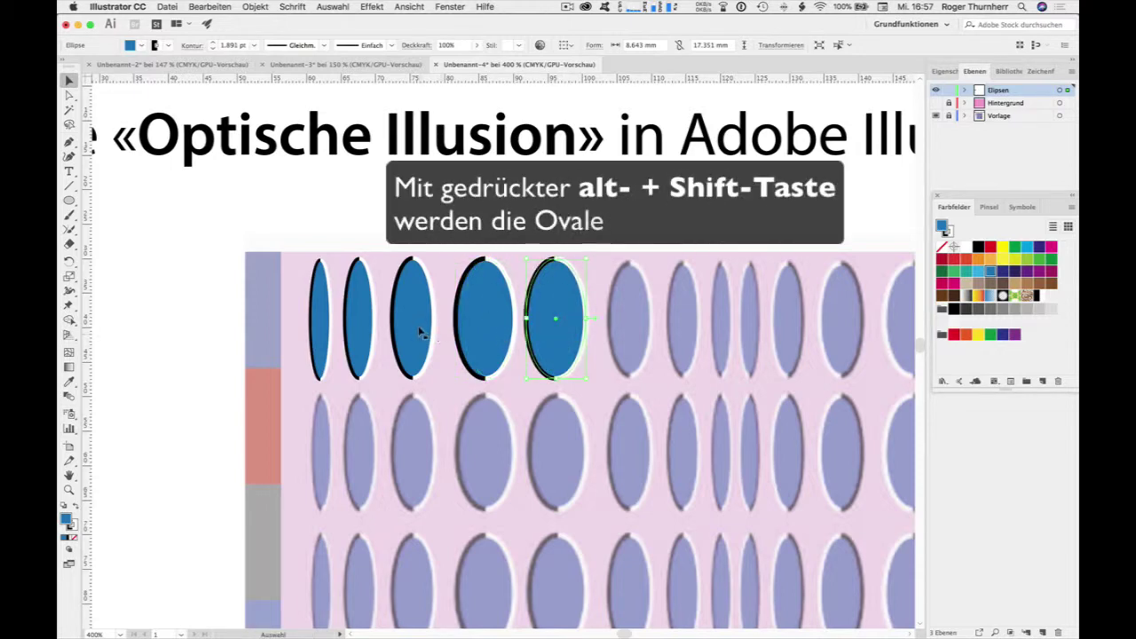
pyautogui.moveTo(421, 332); pyautogui.dragTo(639, 344)
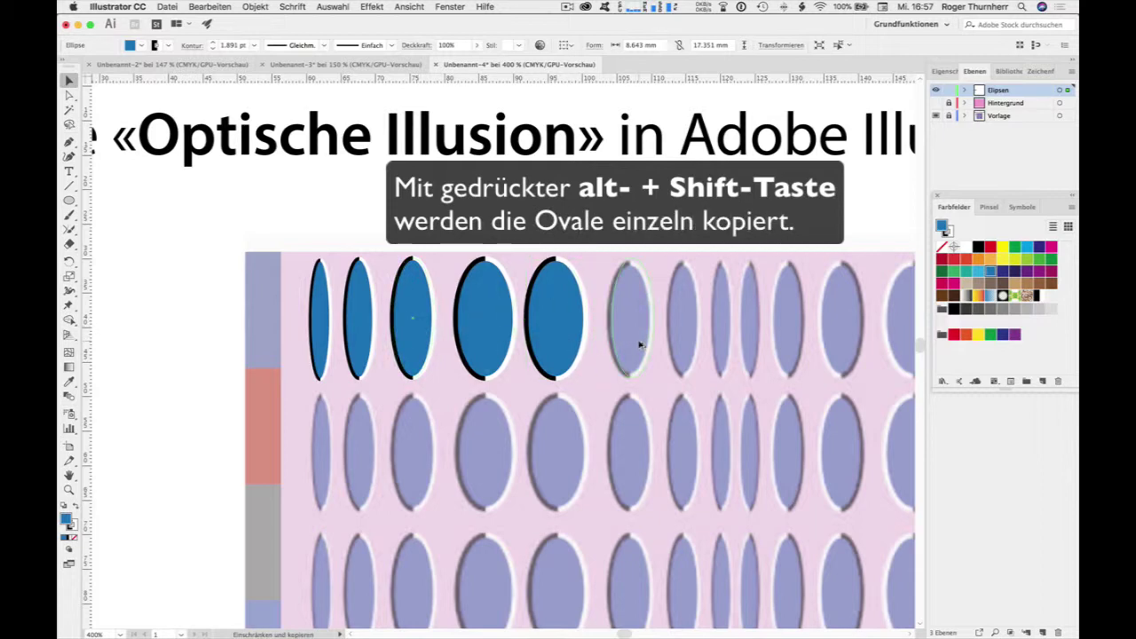
pyautogui.moveTo(640, 344); pyautogui.dragTo(635, 344)
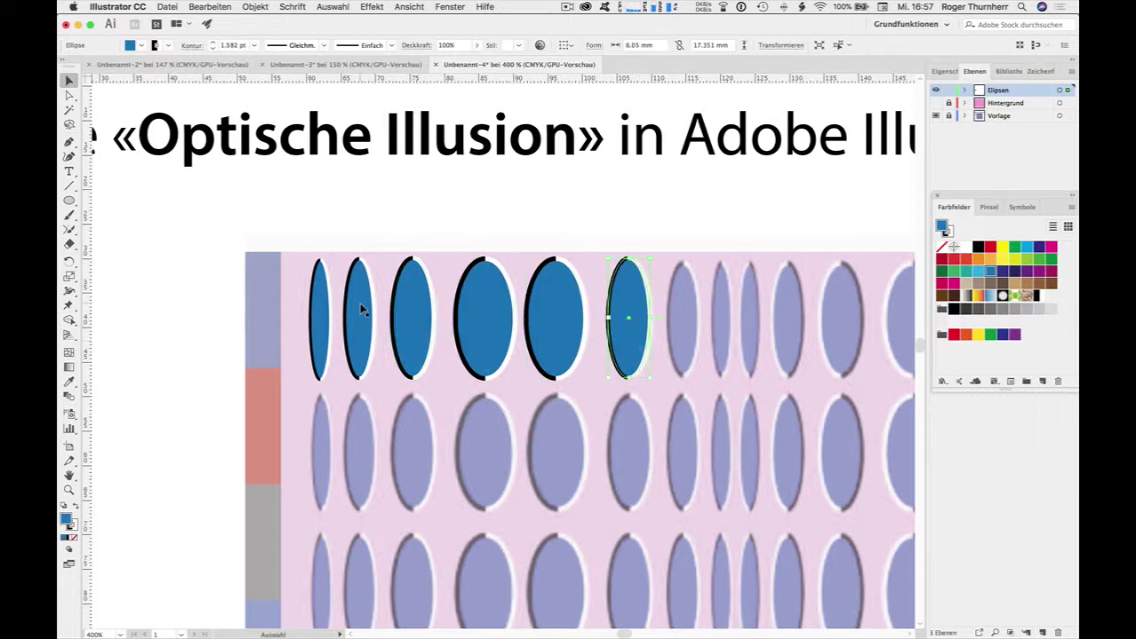
pyautogui.moveTo(362, 309); pyautogui.dragTo(686, 323)
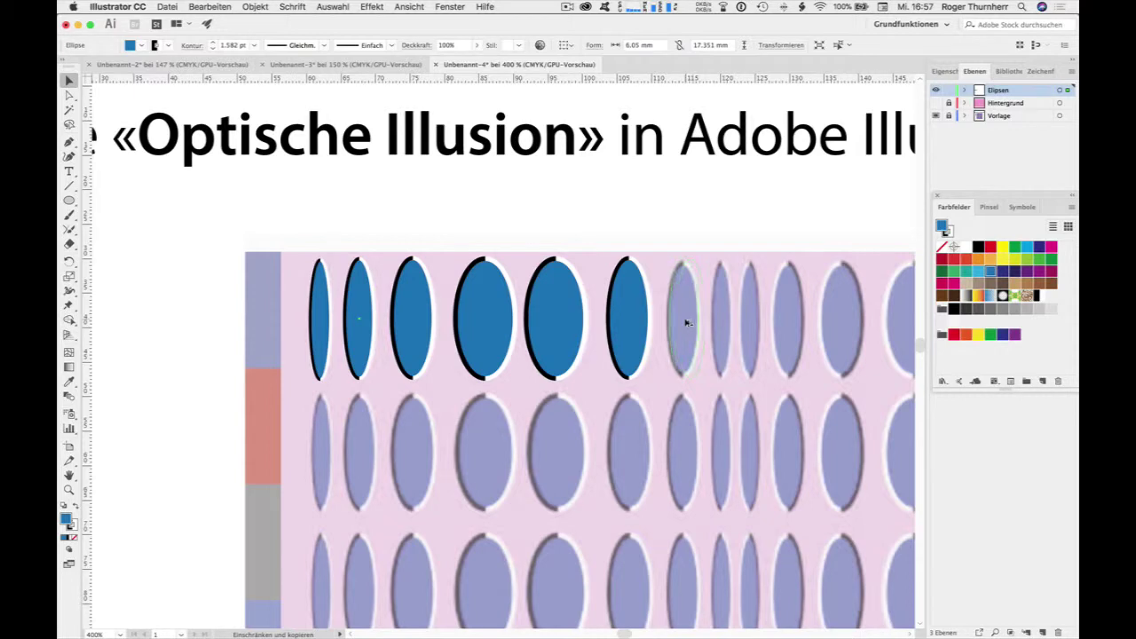
pyautogui.moveTo(686, 323); pyautogui.dragTo(684, 322)
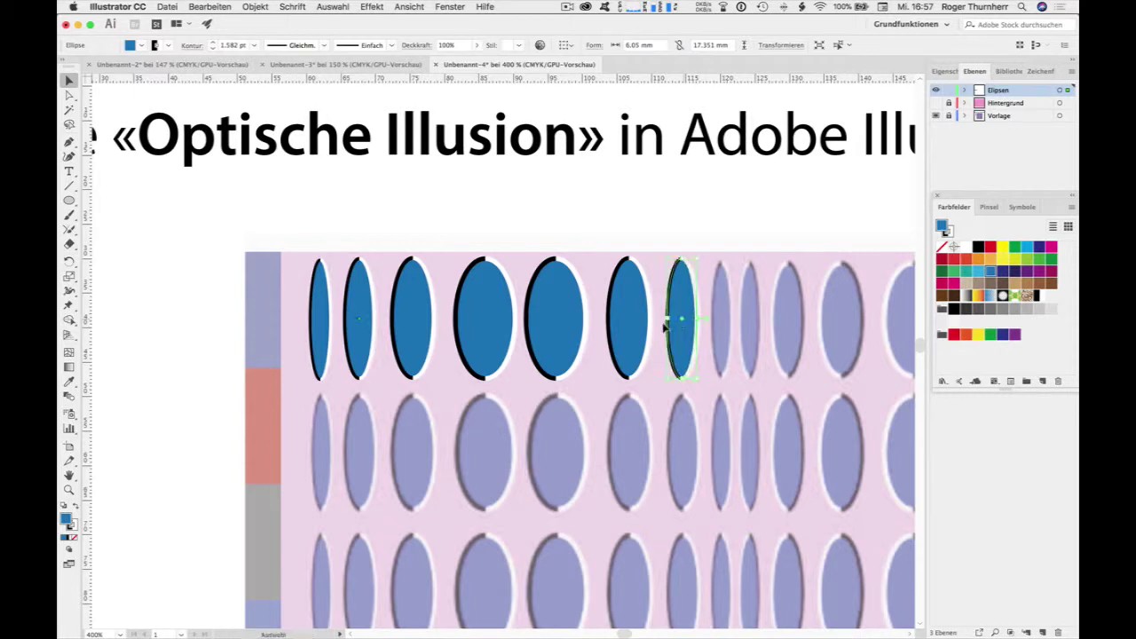
pyautogui.moveTo(324, 322); pyautogui.dragTo(724, 329)
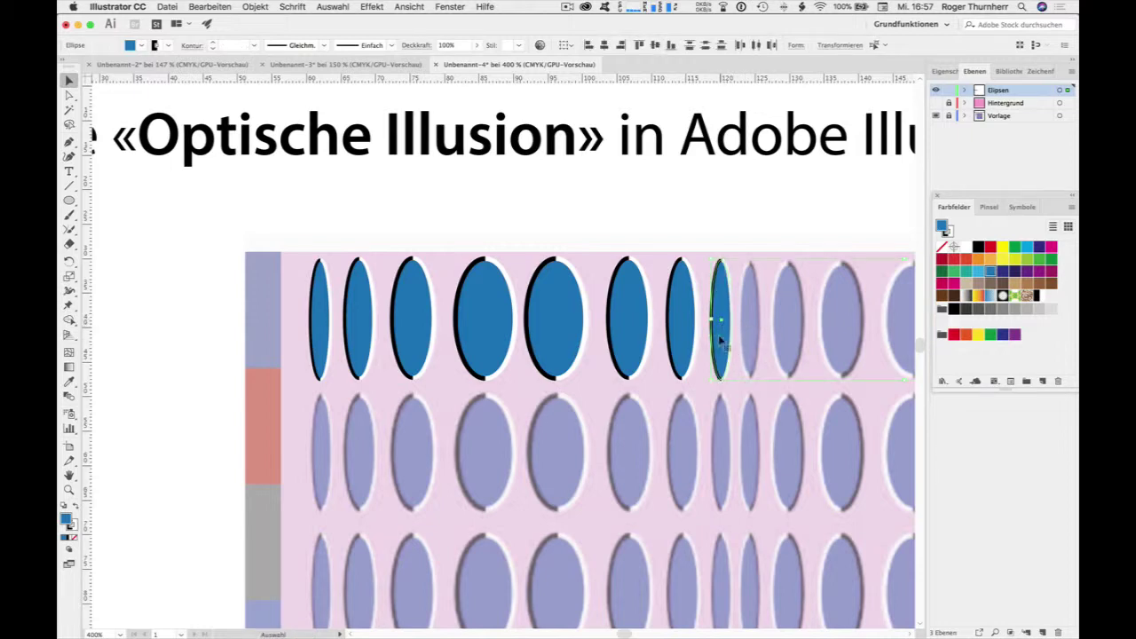
# Check the row up close and remove a stray ellipse copy
pyautogui.click(665, 419)
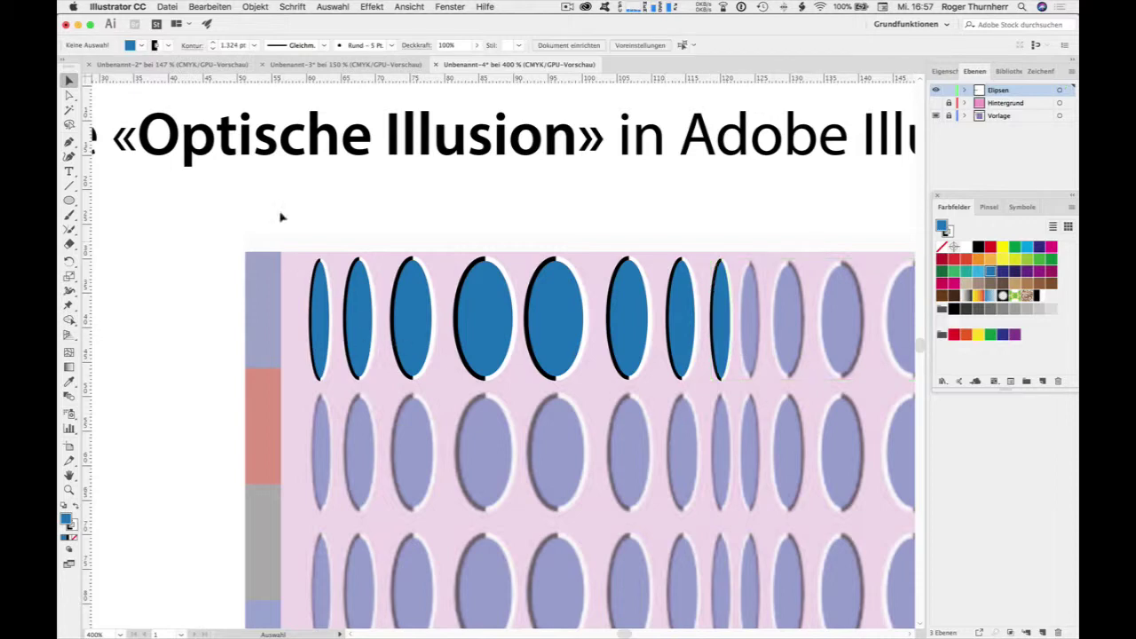
pyautogui.moveTo(279, 215); pyautogui.dragTo(733, 349)
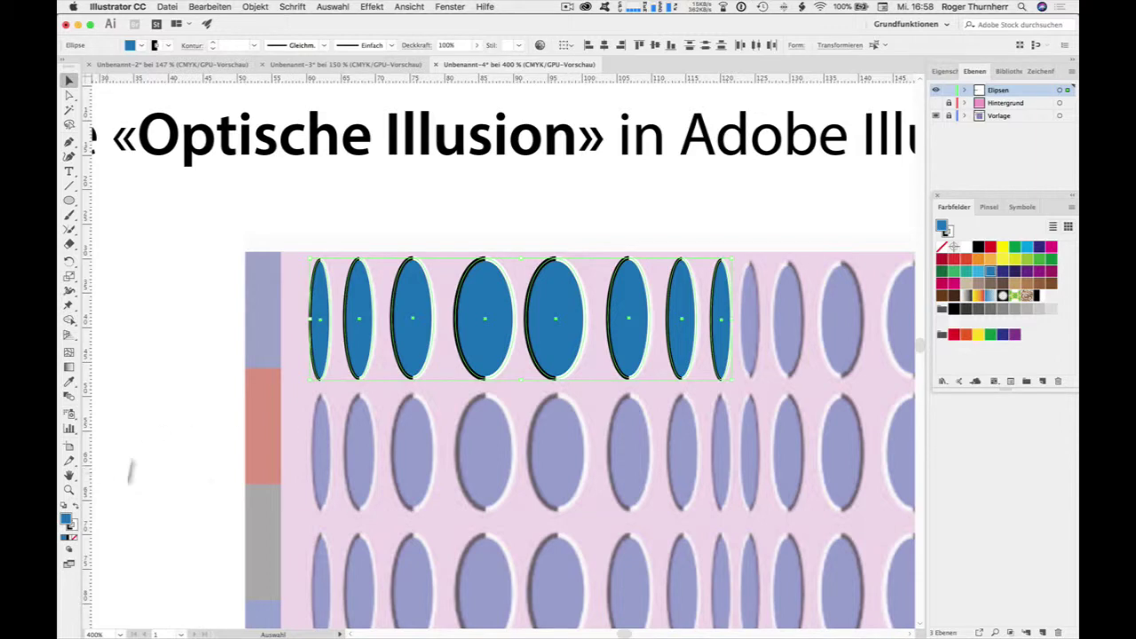
pyautogui.click(68, 490)
pyautogui.click(700, 444)
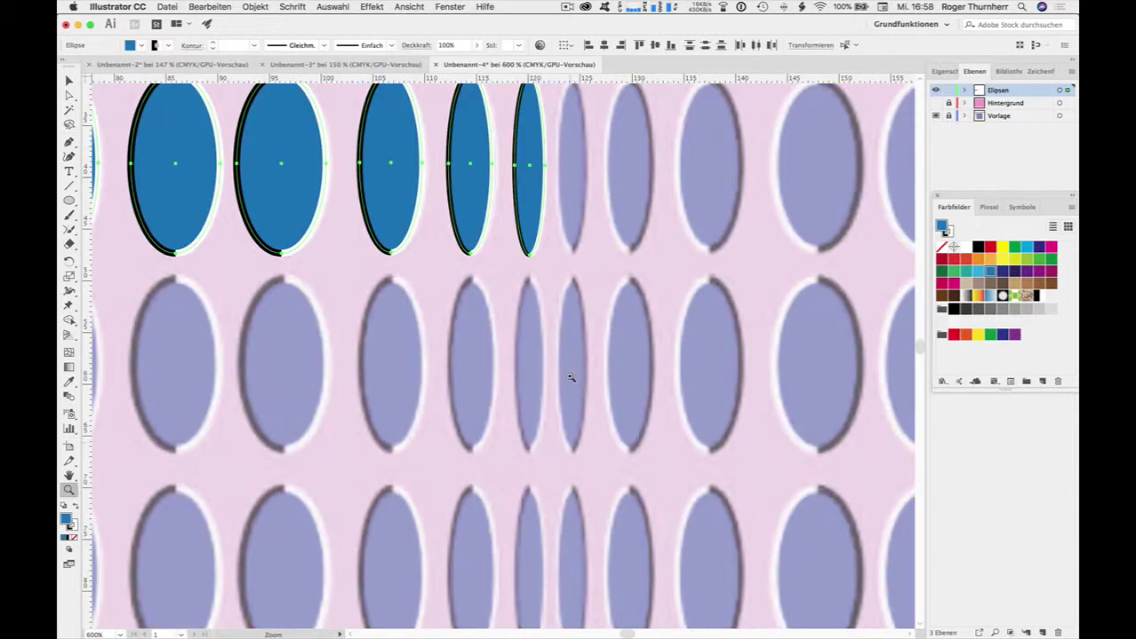
pyautogui.keyDown('alt'); pyautogui.click(571, 377); pyautogui.keyUp('alt')
pyautogui.keyDown('alt'); pyautogui.click(571, 377); pyautogui.keyUp('alt')
pyautogui.keyDown('alt'); pyautogui.click(571, 377); pyautogui.keyUp('alt')
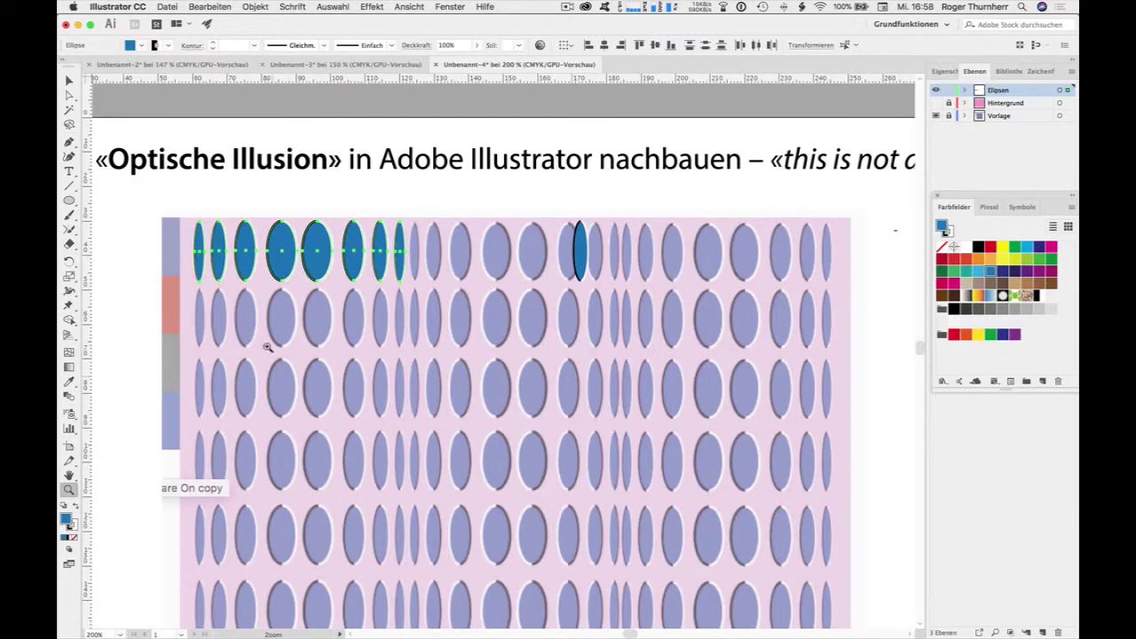
pyautogui.click(69, 80)
pyautogui.click(626, 253)
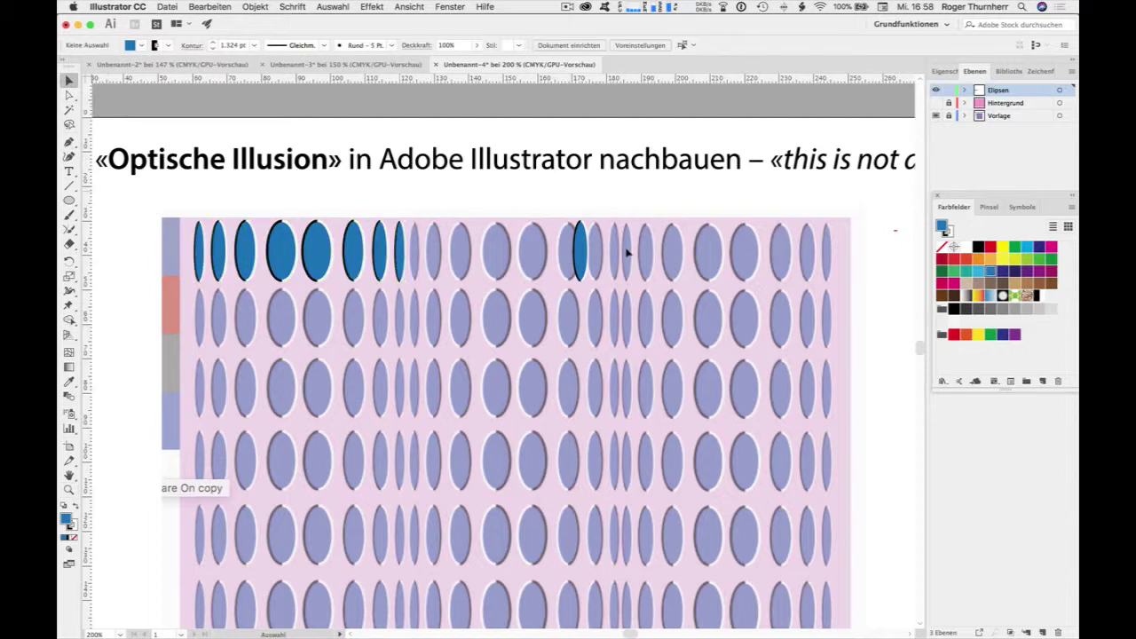
pyautogui.click(579, 253)
pyautogui.hotkey('ctrl', 'z')
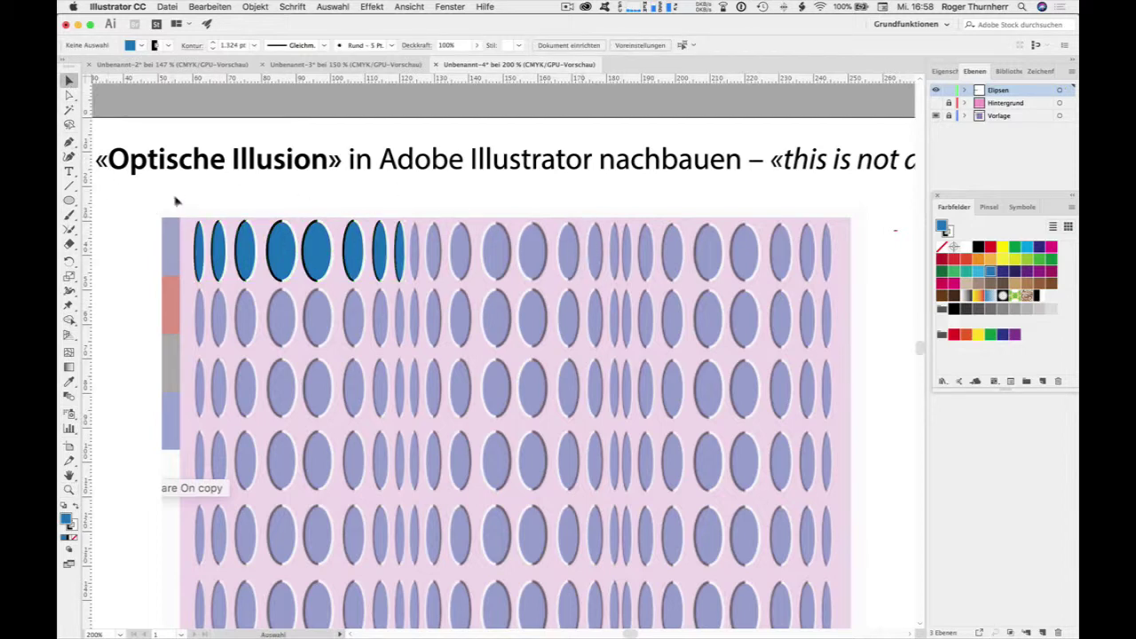
# Duplicate the ellipse row to the right and rotate the copy so black faces right
pyautogui.moveTo(174, 197); pyautogui.dragTo(407, 266)
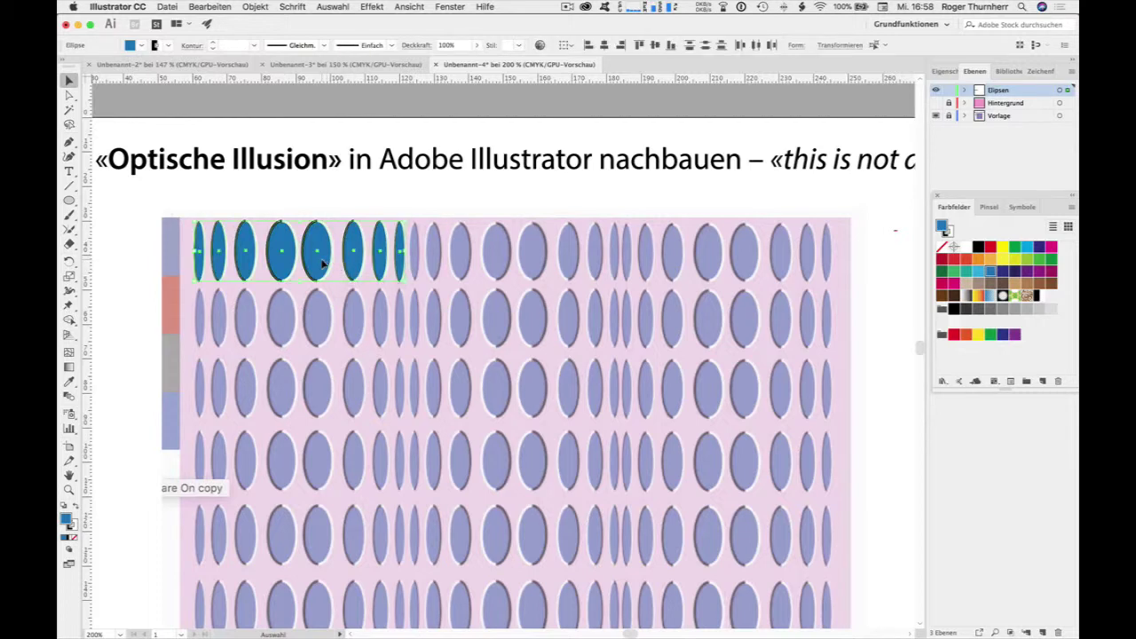
pyautogui.moveTo(322, 262); pyautogui.dragTo(540, 276)
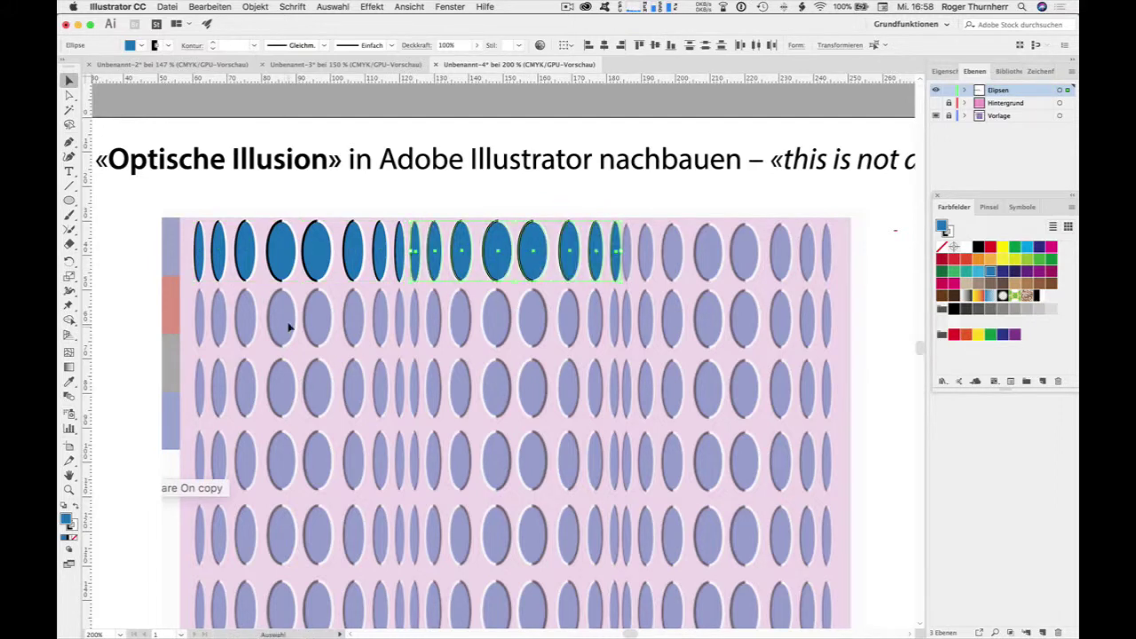
pyautogui.click(68, 261)
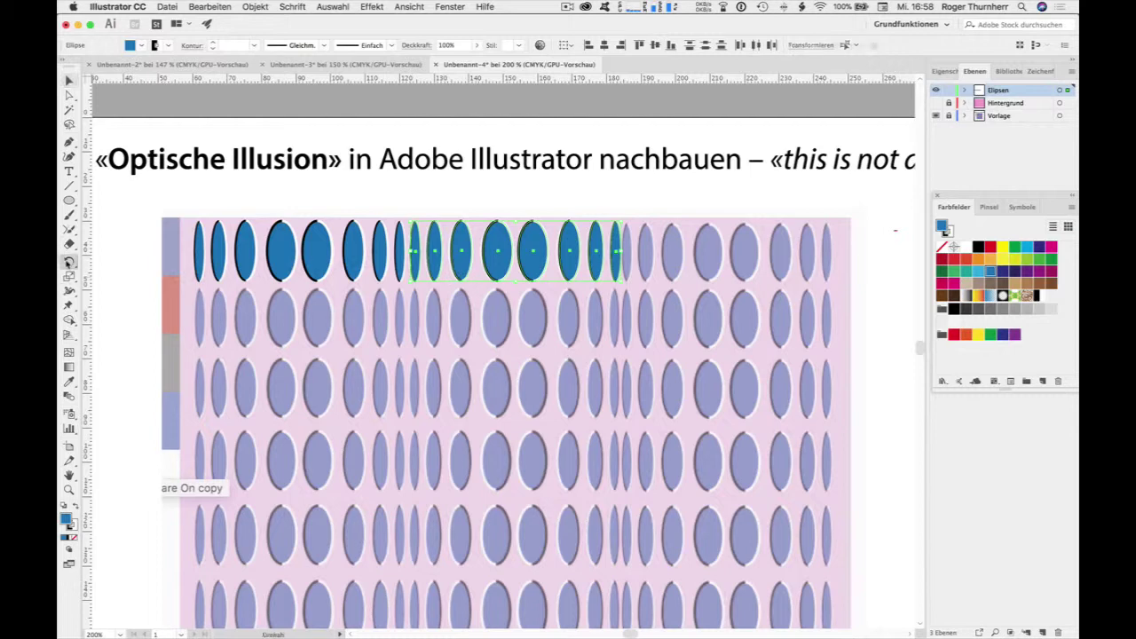
pyautogui.moveTo(584, 320); pyautogui.dragTo(516, 220)
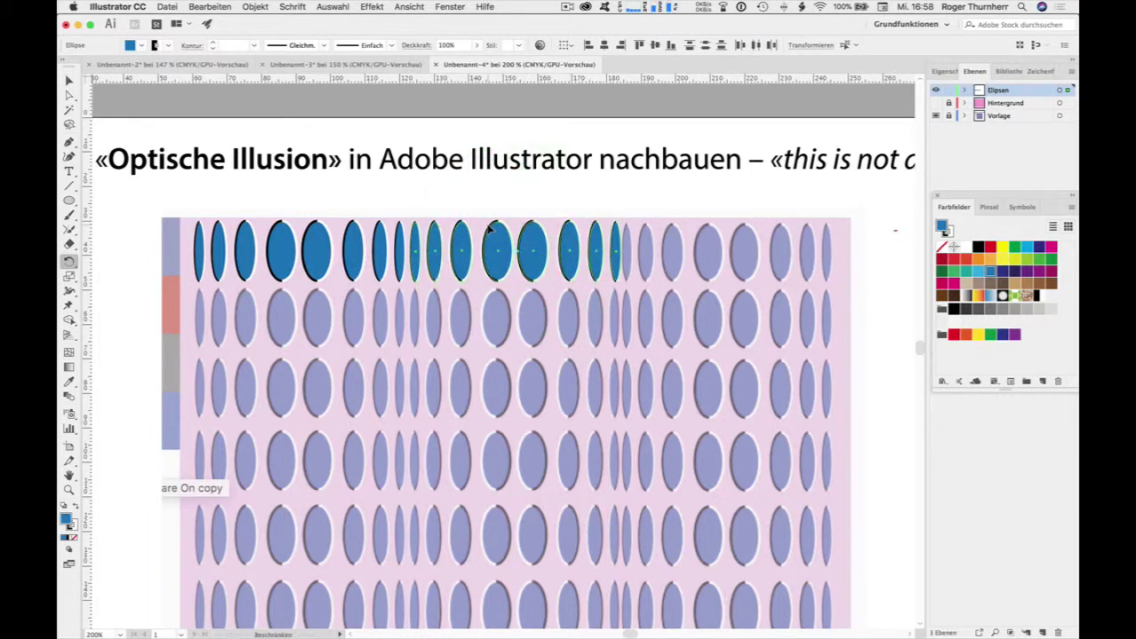
pyautogui.moveTo(515, 220); pyautogui.dragTo(519, 253)
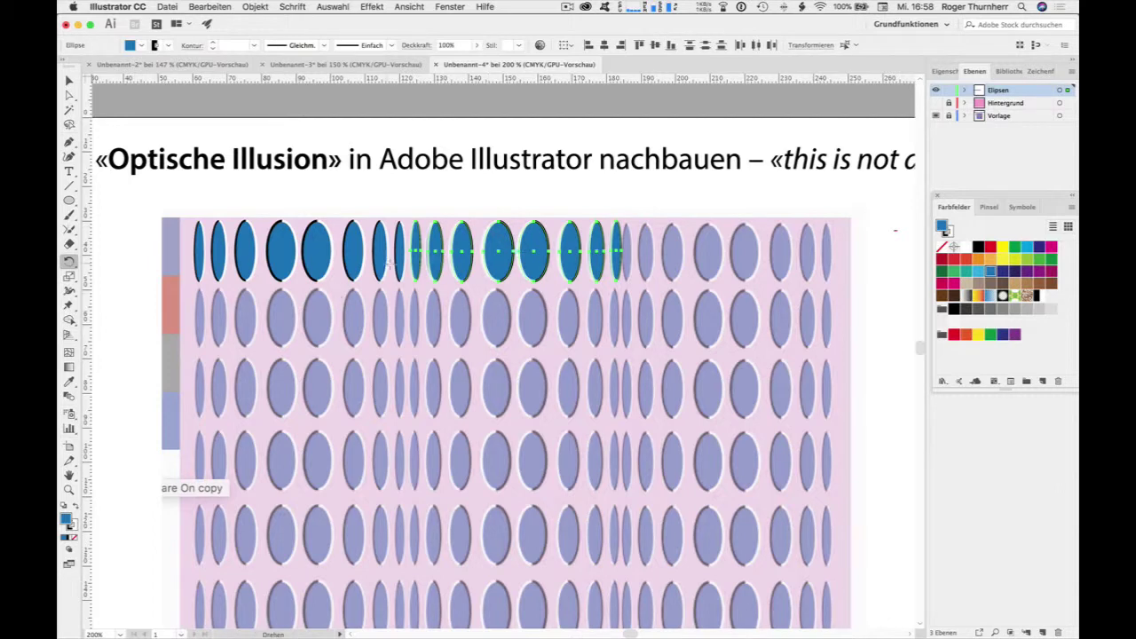
# Zoom in on the top row of ellipses
pyautogui.press('v')
pyautogui.click(351, 196)
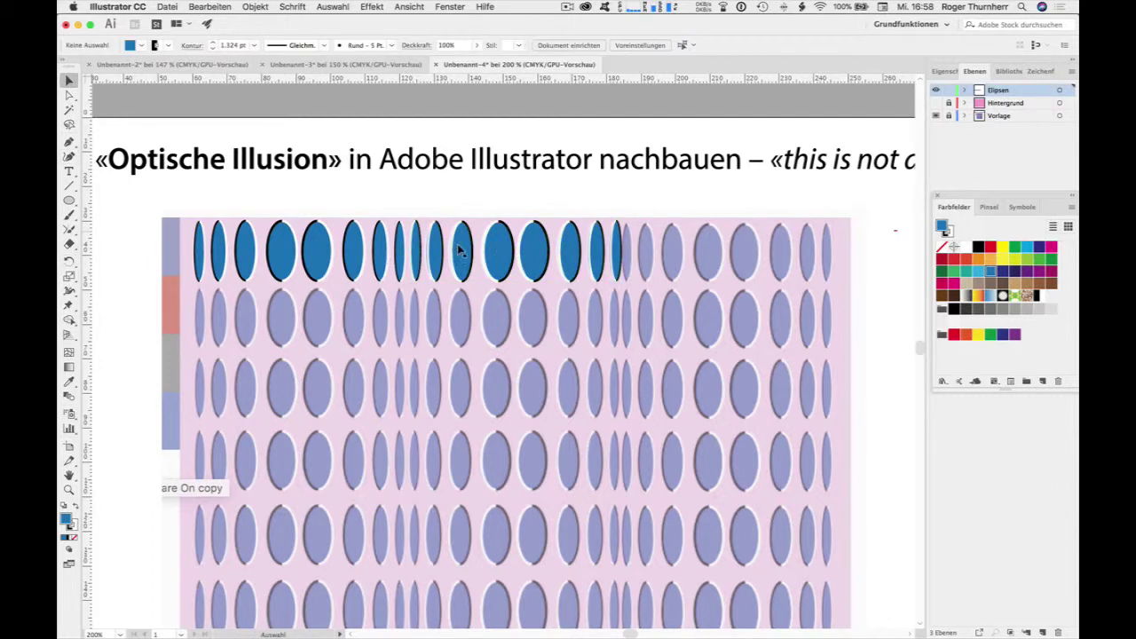
pyautogui.click(69, 488)
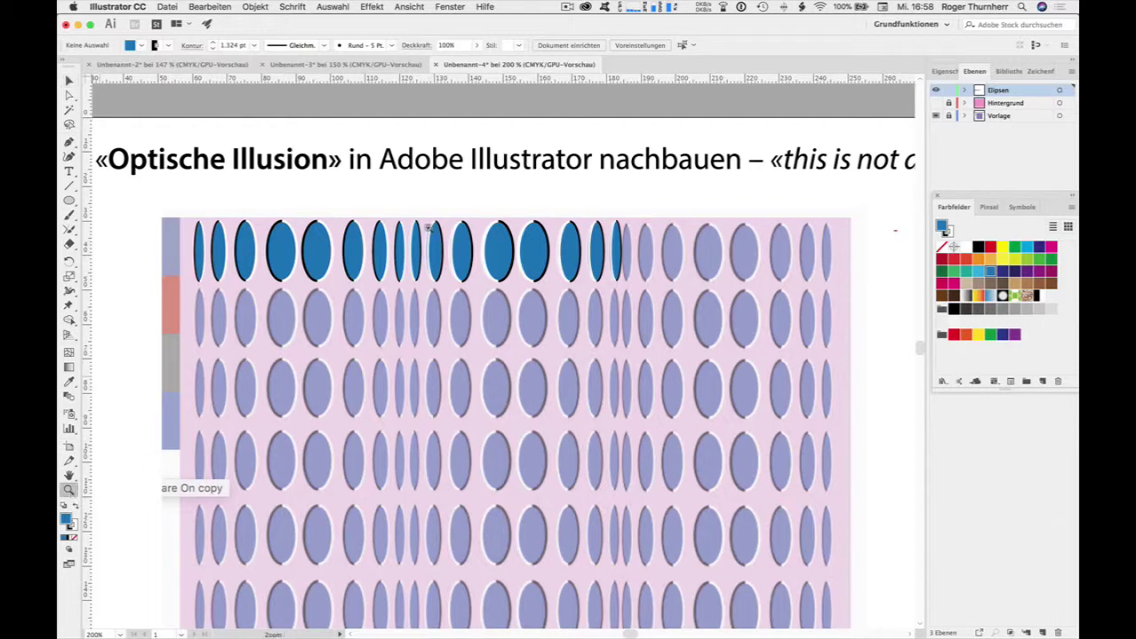
pyautogui.moveTo(428, 227); pyautogui.dragTo(612, 307)
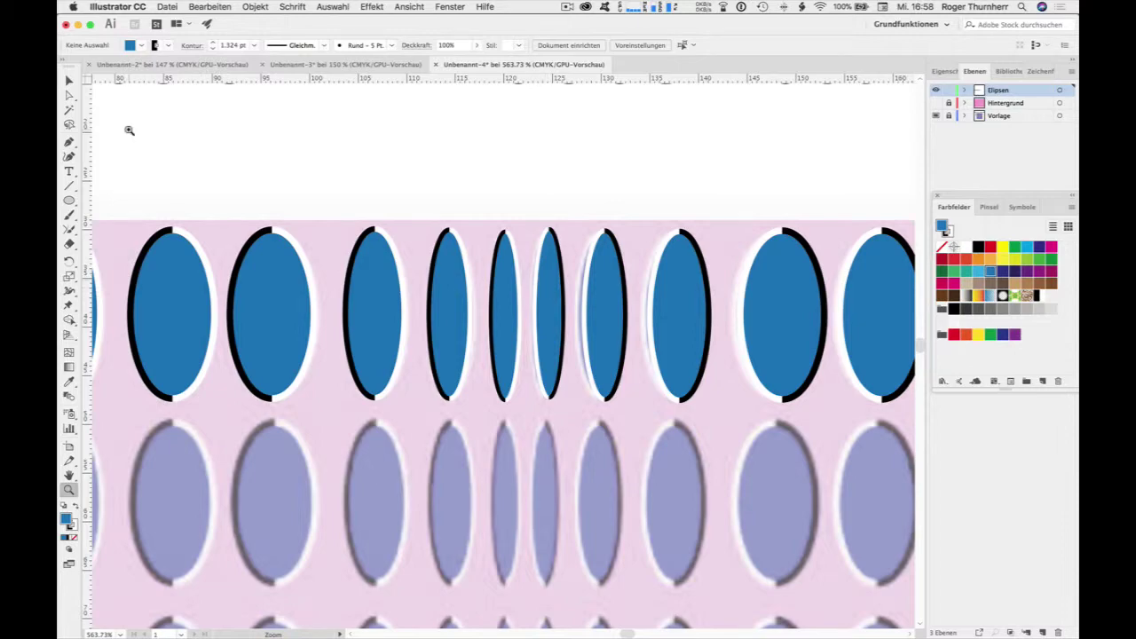
# Scroll along the top row to inspect the ellipses, then fit the artboard in the window
pyautogui.hscroll(2, 593, 406)
pyautogui.hscroll(3, 568, 407)
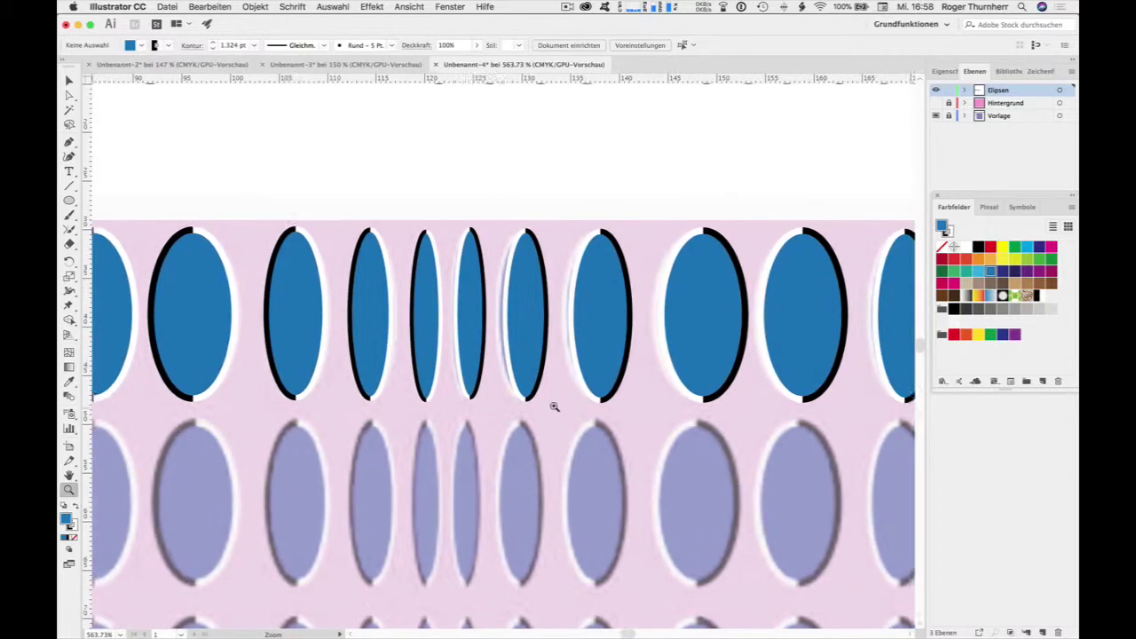
pyautogui.hscroll(3, 550, 406)
pyautogui.hscroll(3, 550, 406)
pyautogui.hscroll(3, 550, 406)
pyautogui.hscroll(5, 550, 406)
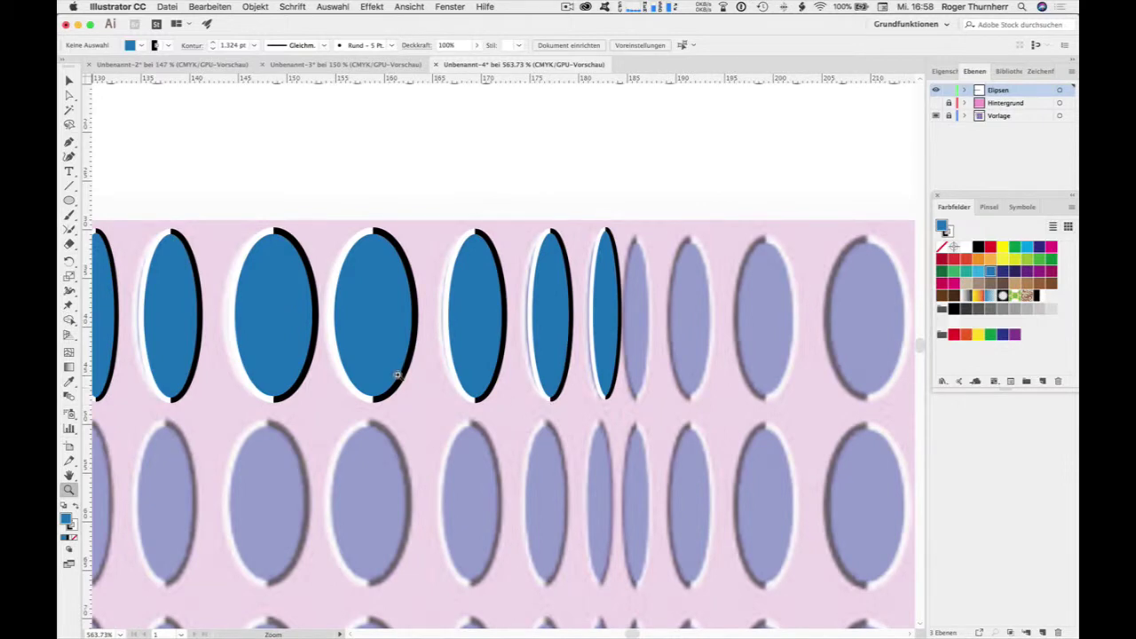
pyautogui.click(69, 81)
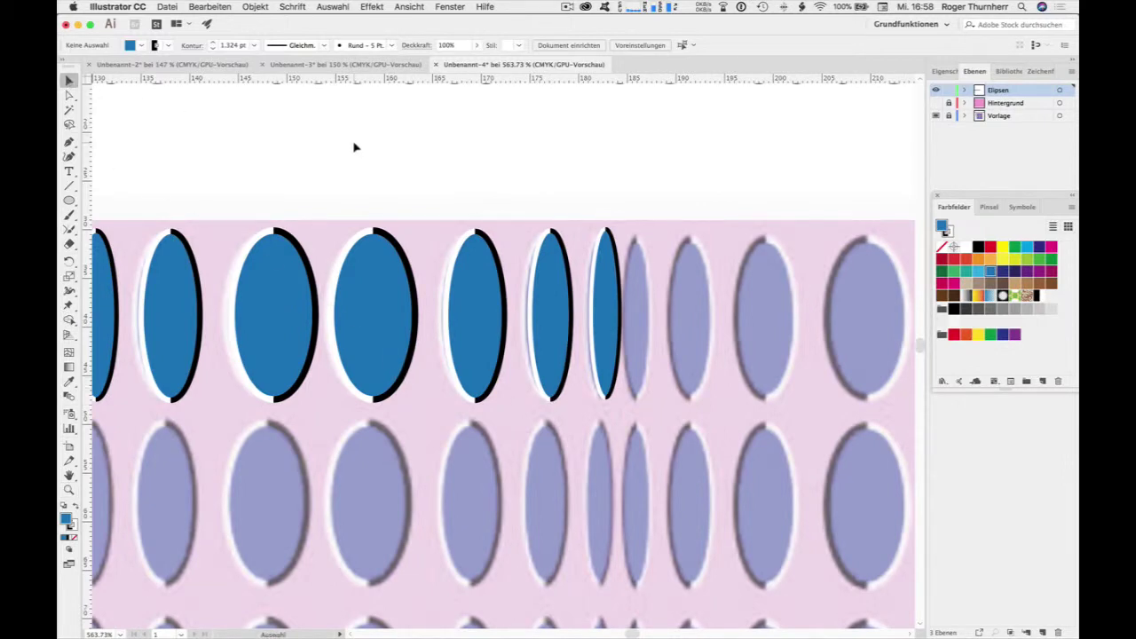
pyautogui.hotkey('ctrl', '0')
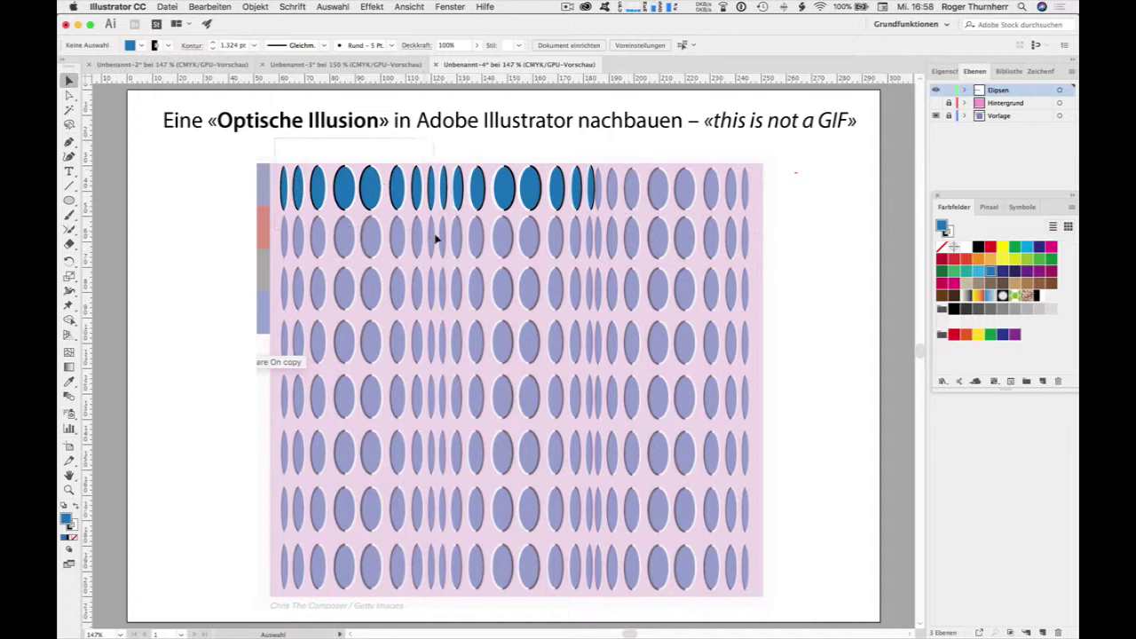
# Copy the left ellipse group to the row's right end, check coverage, and select the whole row
pyautogui.moveTo(273, 139)
pyautogui.mouseDown()
pyautogui.moveTo(429, 203)
pyautogui.moveTo(750, 211)
pyautogui.mouseUp()
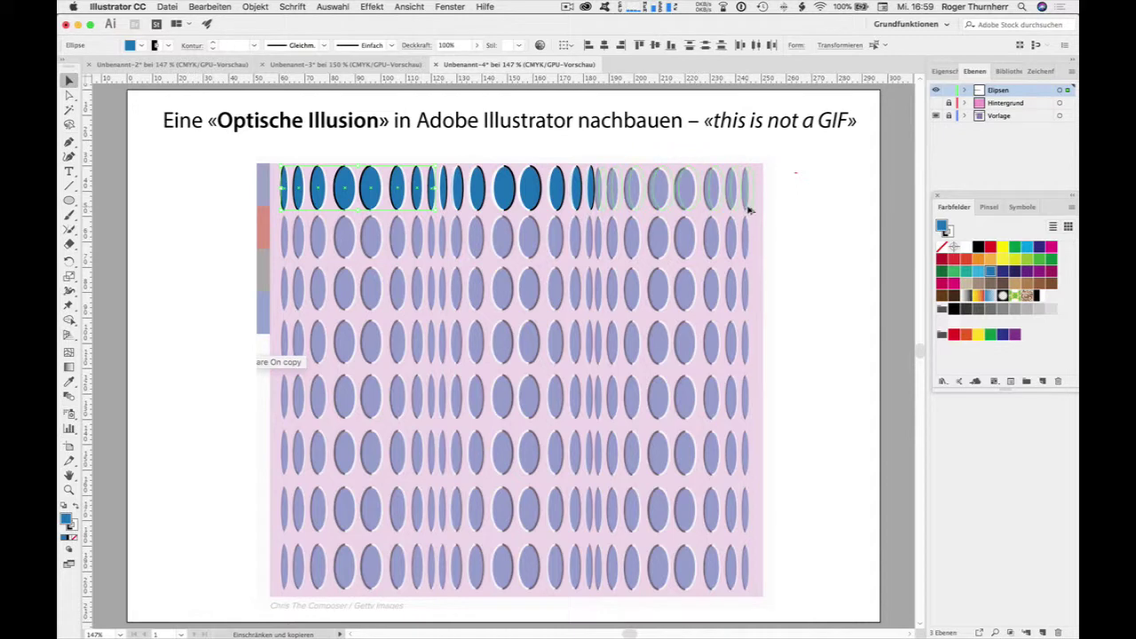
pyautogui.moveTo(750, 210); pyautogui.dragTo(750, 212)
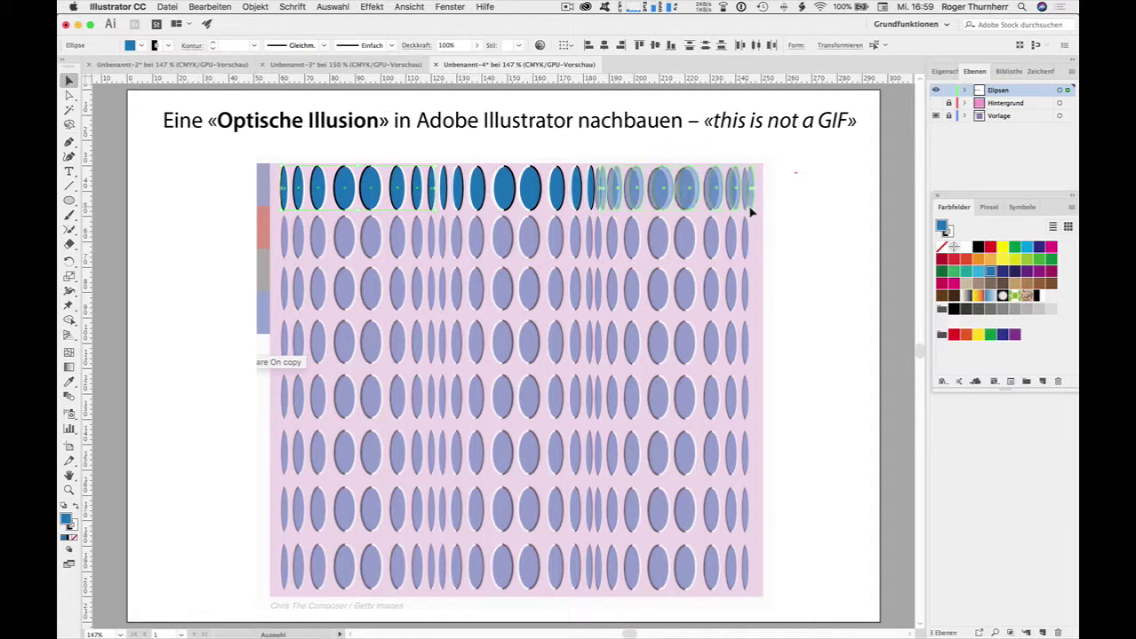
pyautogui.click(797, 232)
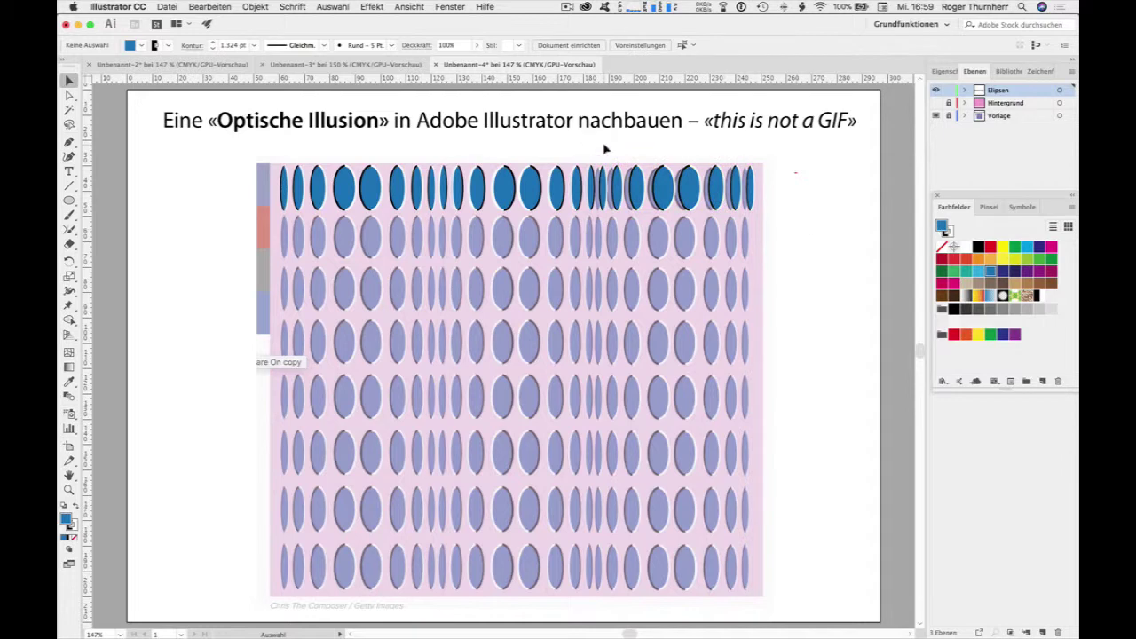
pyautogui.moveTo(599, 154); pyautogui.dragTo(759, 233)
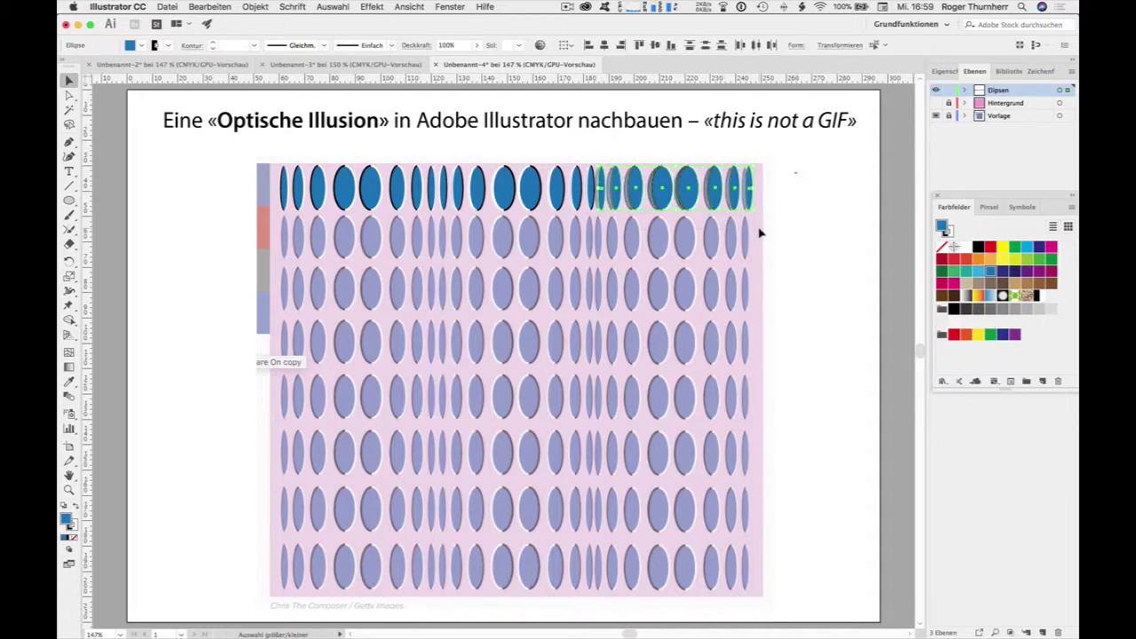
pyautogui.click(821, 223)
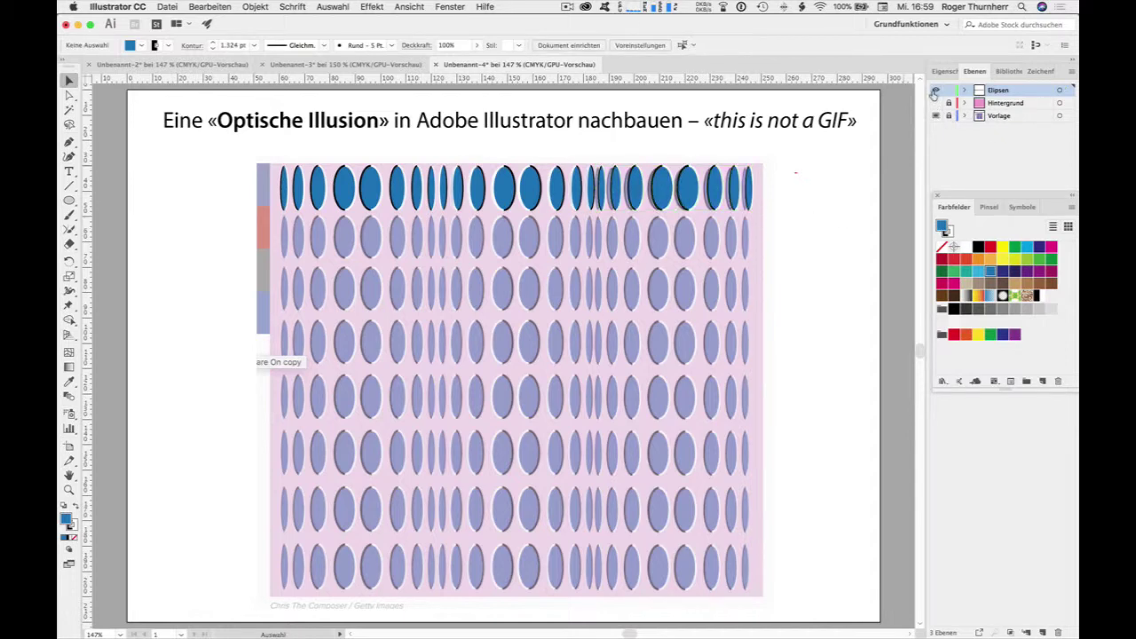
pyautogui.moveTo(935, 103); pyautogui.dragTo(936, 115)
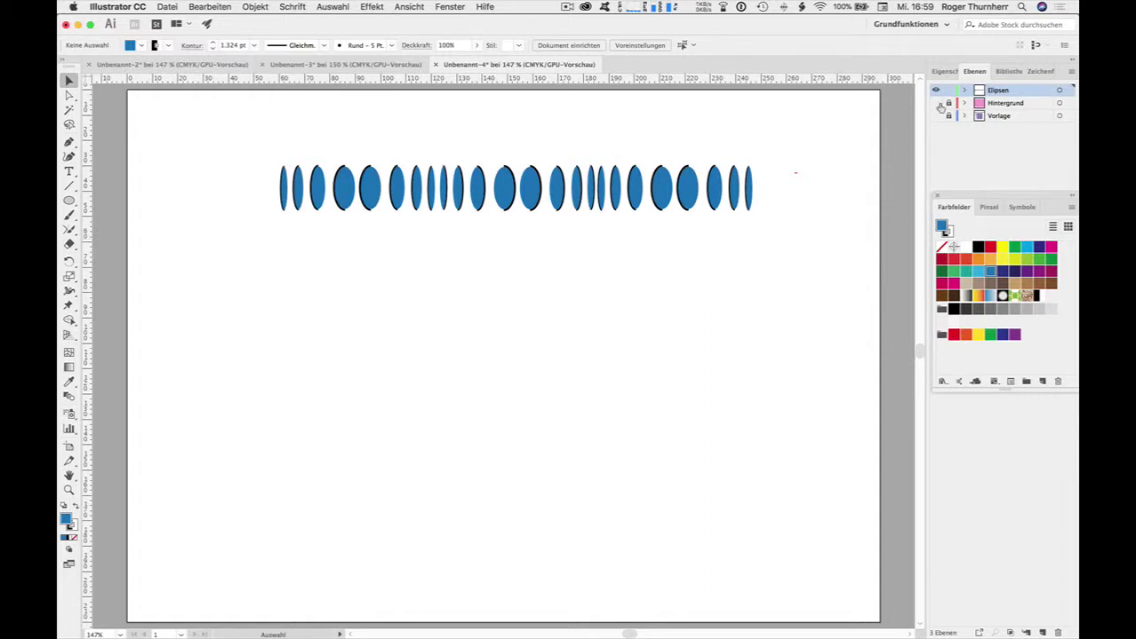
pyautogui.moveTo(935, 103); pyautogui.dragTo(936, 115)
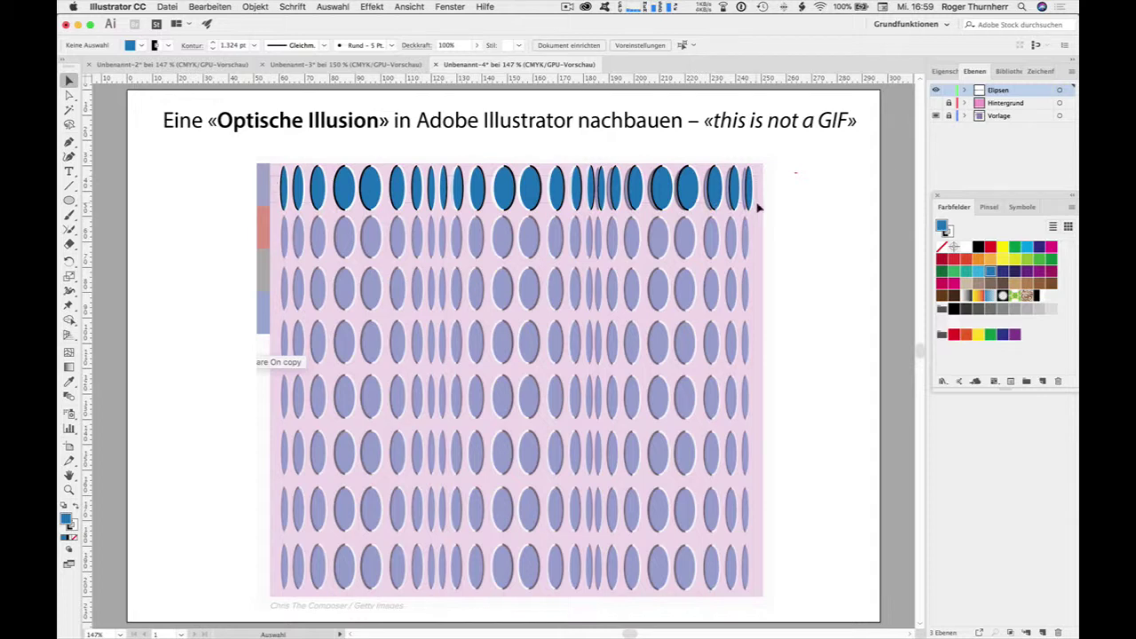
pyautogui.press('super+a')
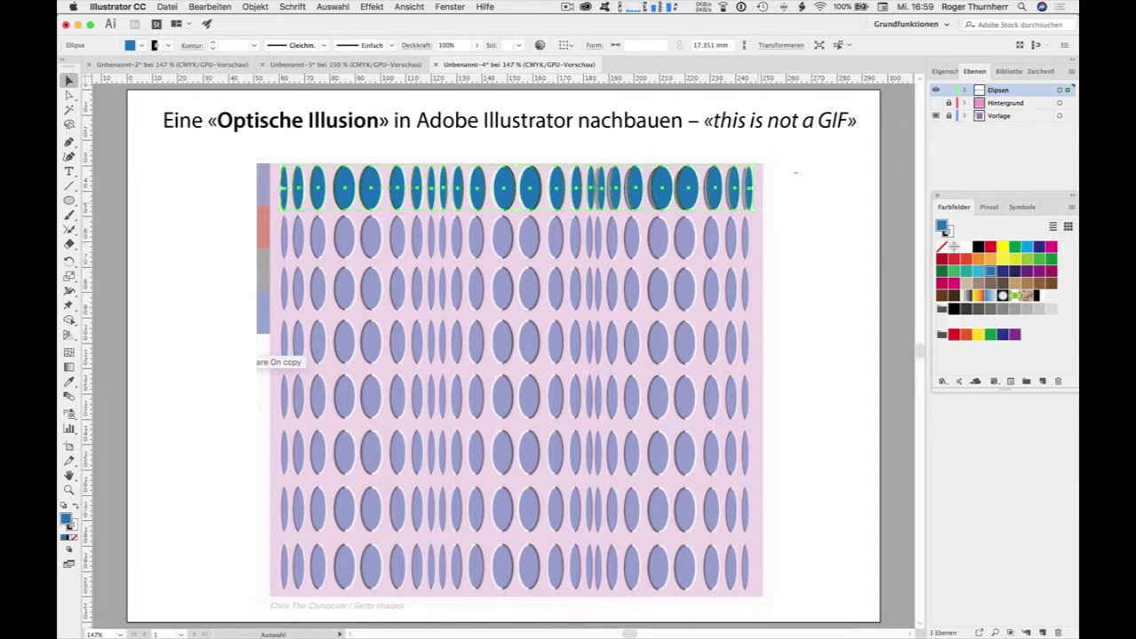
# Copy the top blue ellipse row down and repeat it to add three more rows
pyautogui.moveTo(504, 204); pyautogui.dragTo(510, 253)
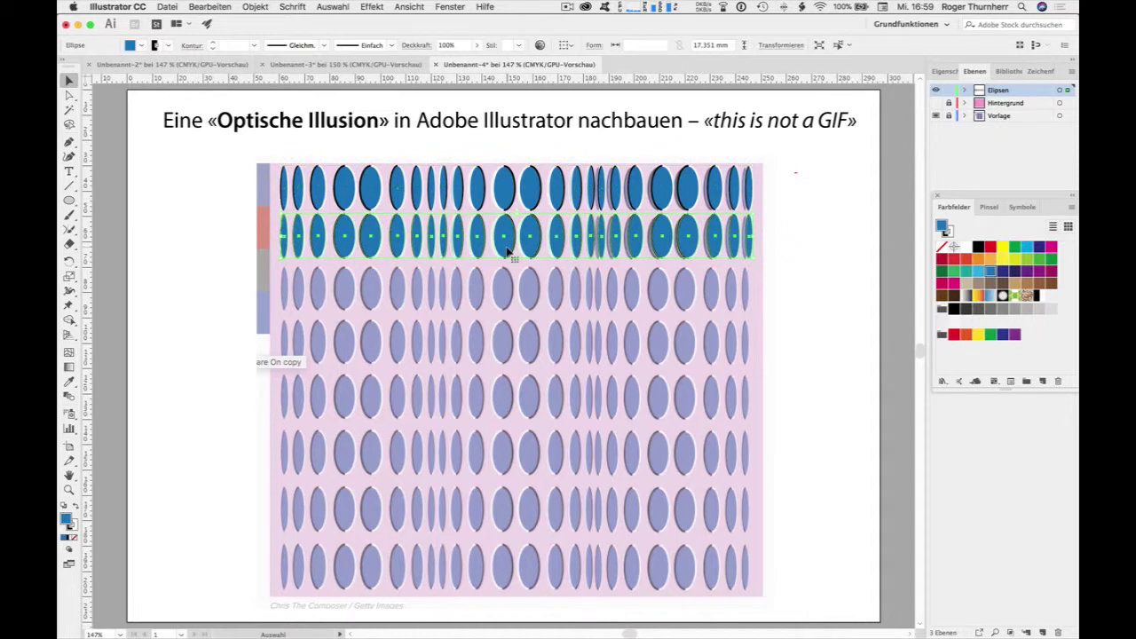
pyautogui.press('super+d')
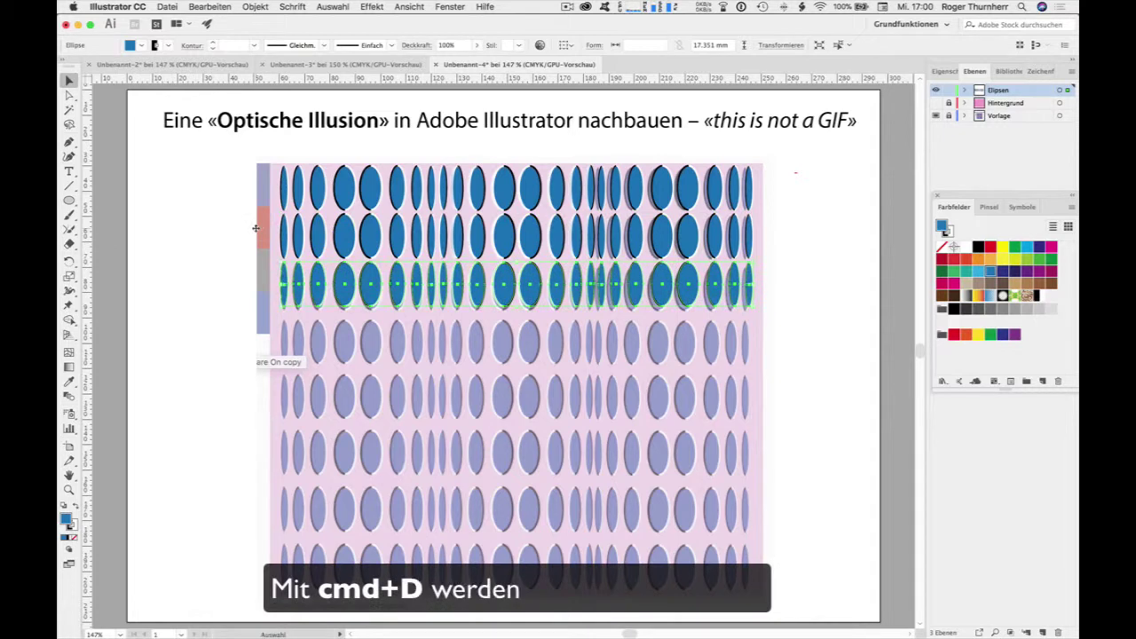
pyautogui.press('super+d')
pyautogui.press('super+d')
pyautogui.press('super+d')
pyautogui.press('super+d')
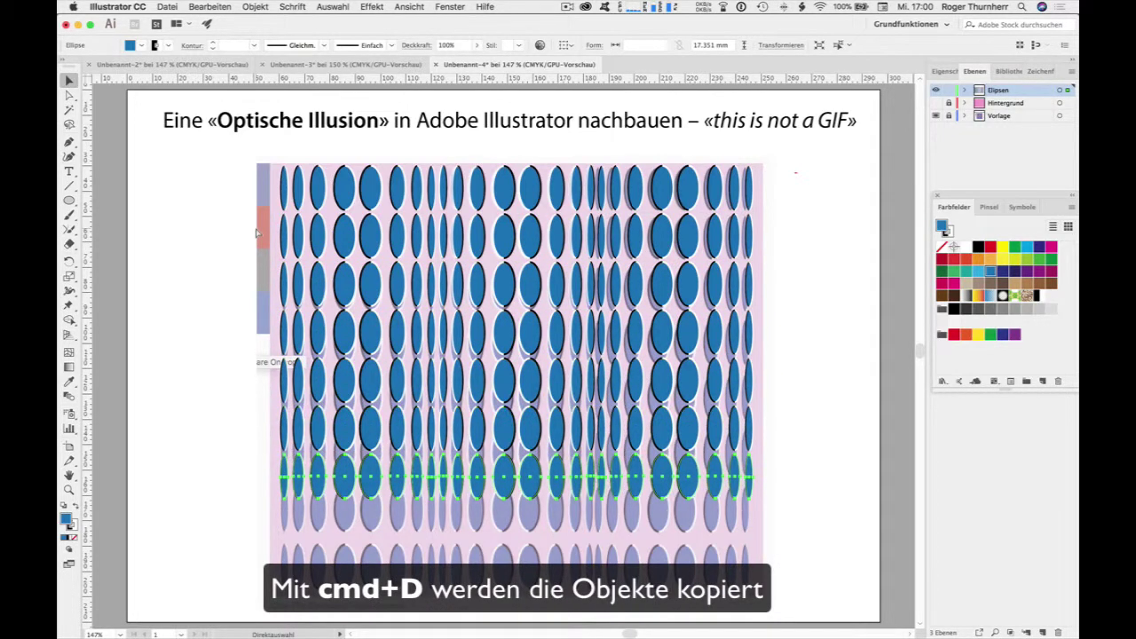
pyautogui.press('super+d')
pyautogui.press('super+d')
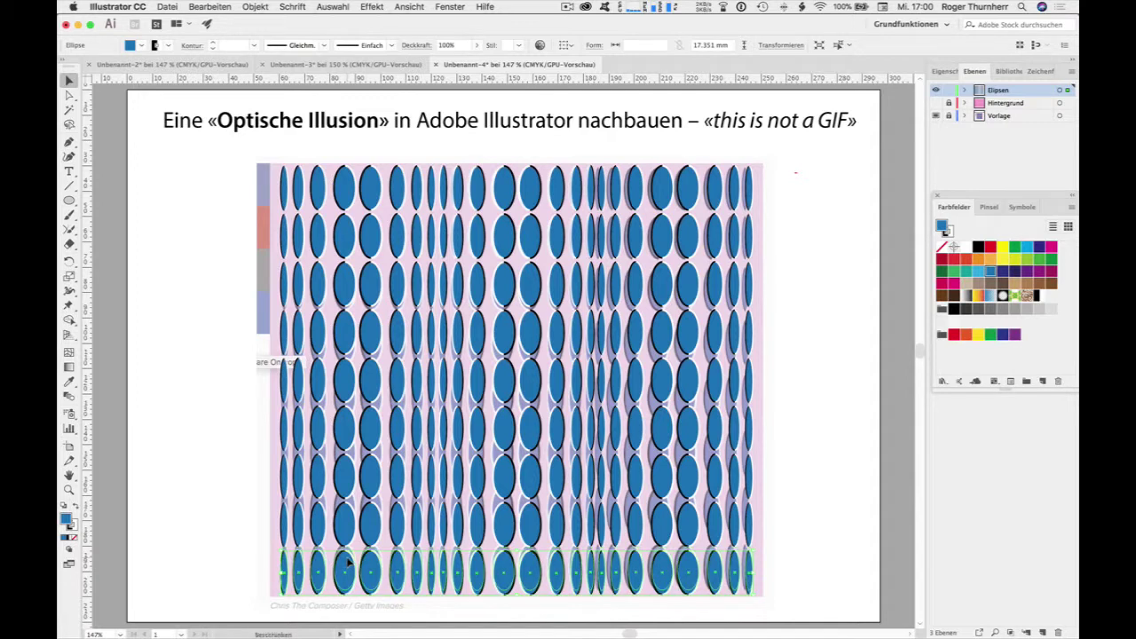
# Align the bottom row with the template's last row and distribute all rows evenly
pyautogui.moveTo(347, 567); pyautogui.dragTo(347, 564)
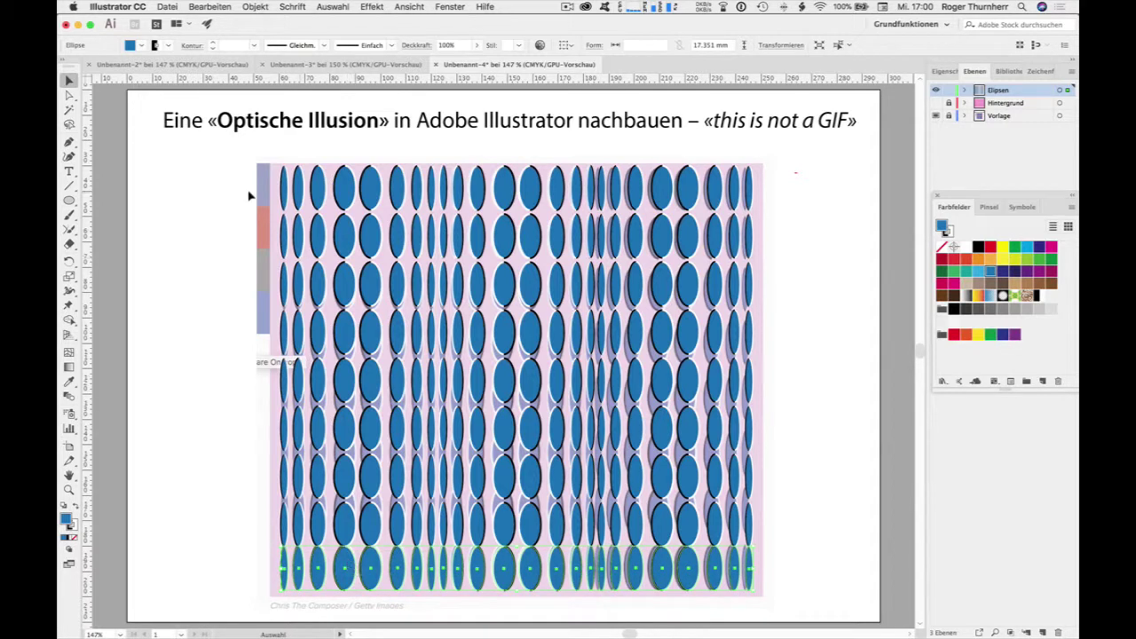
pyautogui.moveTo(251, 191); pyautogui.dragTo(773, 577)
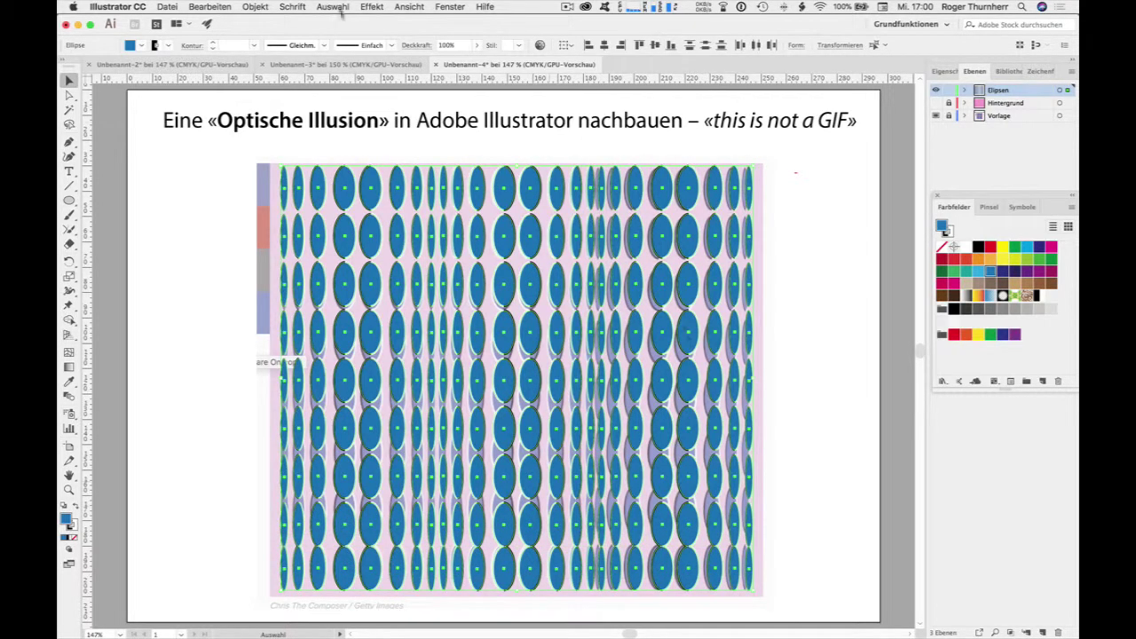
pyautogui.click(705, 46)
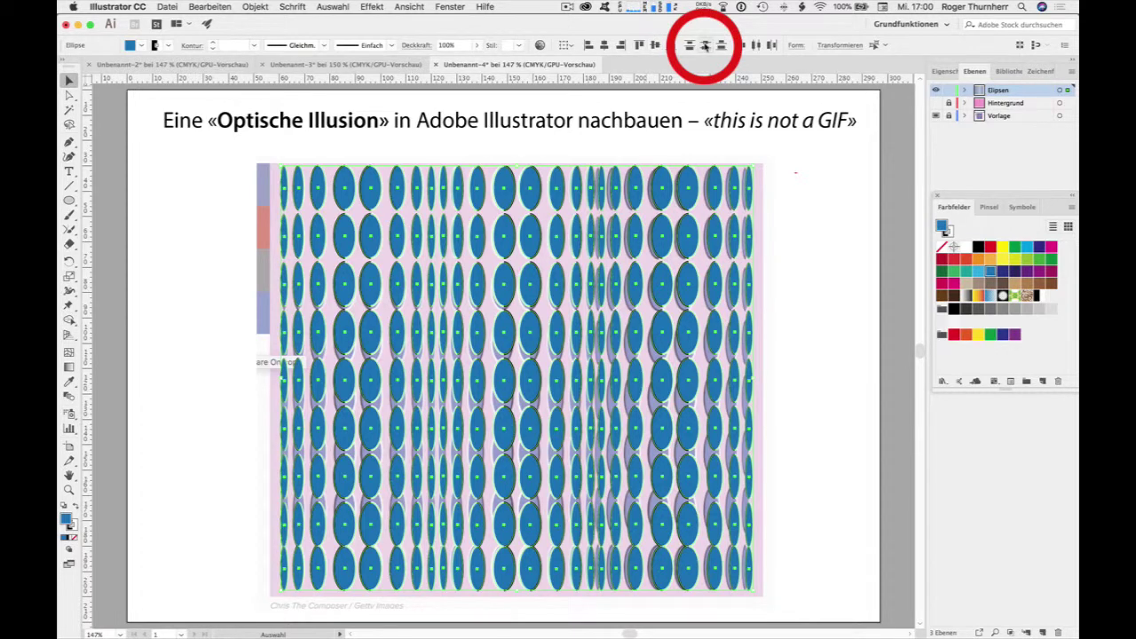
pyautogui.click(793, 357)
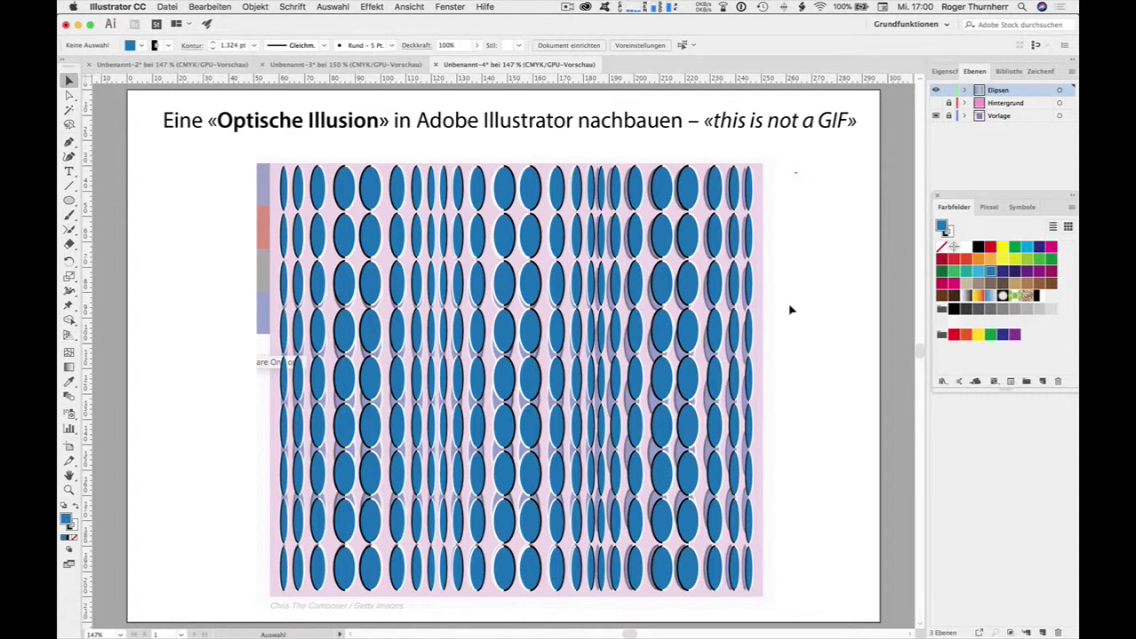
# Hide the Vorlage and Hintergrund layers, zoom in to check the ellipses, then restore the pink background
pyautogui.click(936, 103)
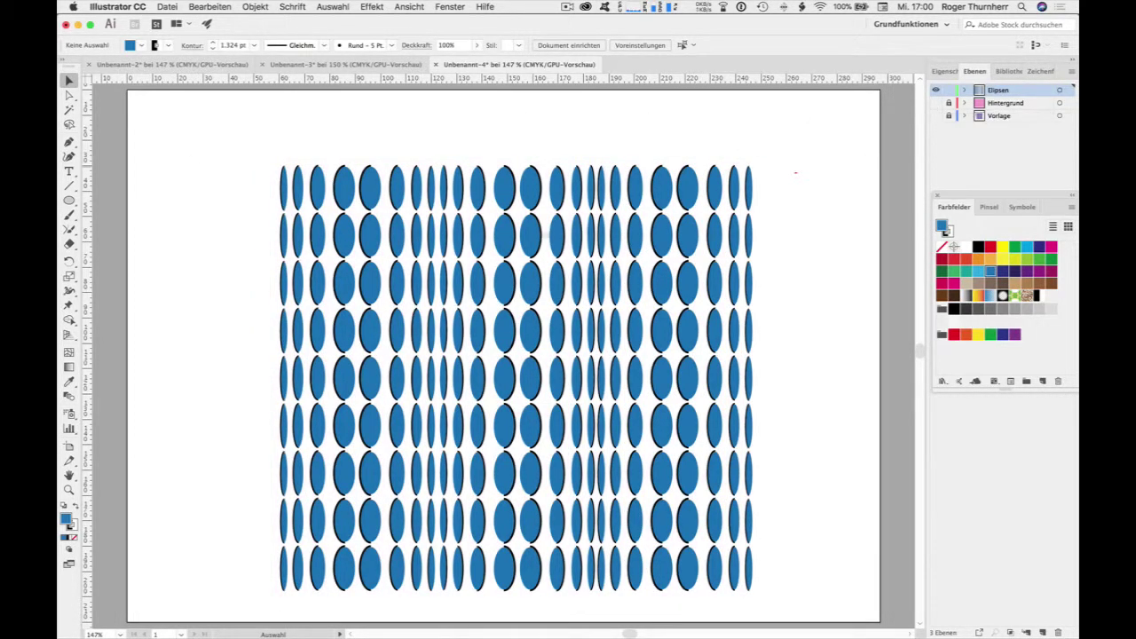
pyautogui.click(68, 490)
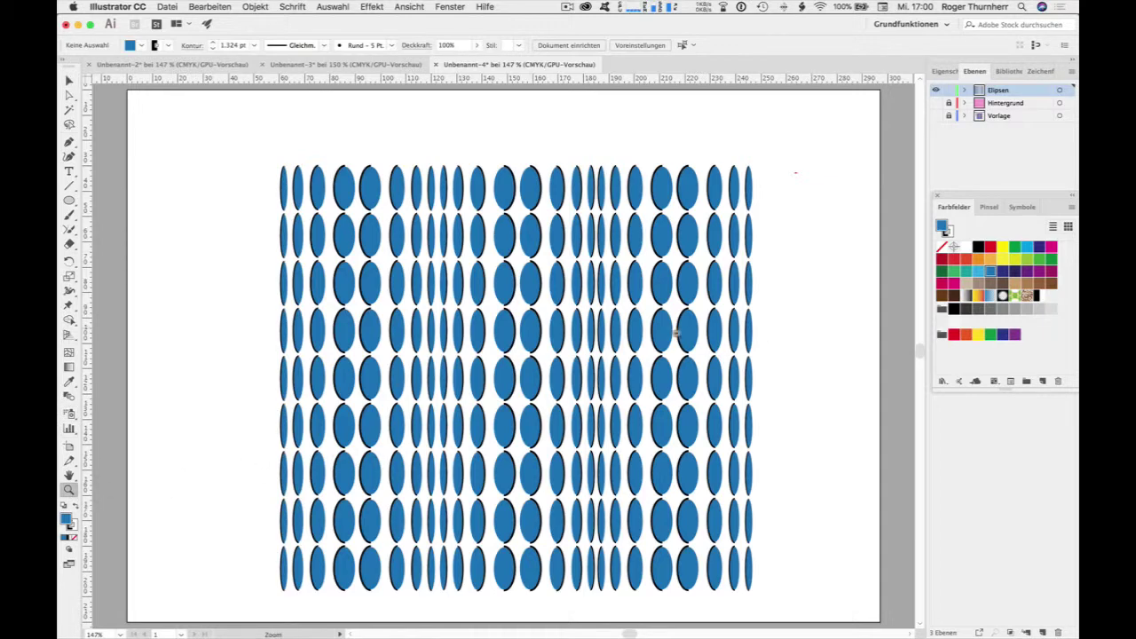
pyautogui.moveTo(471, 351); pyautogui.dragTo(501, 351)
pyautogui.click(502, 351)
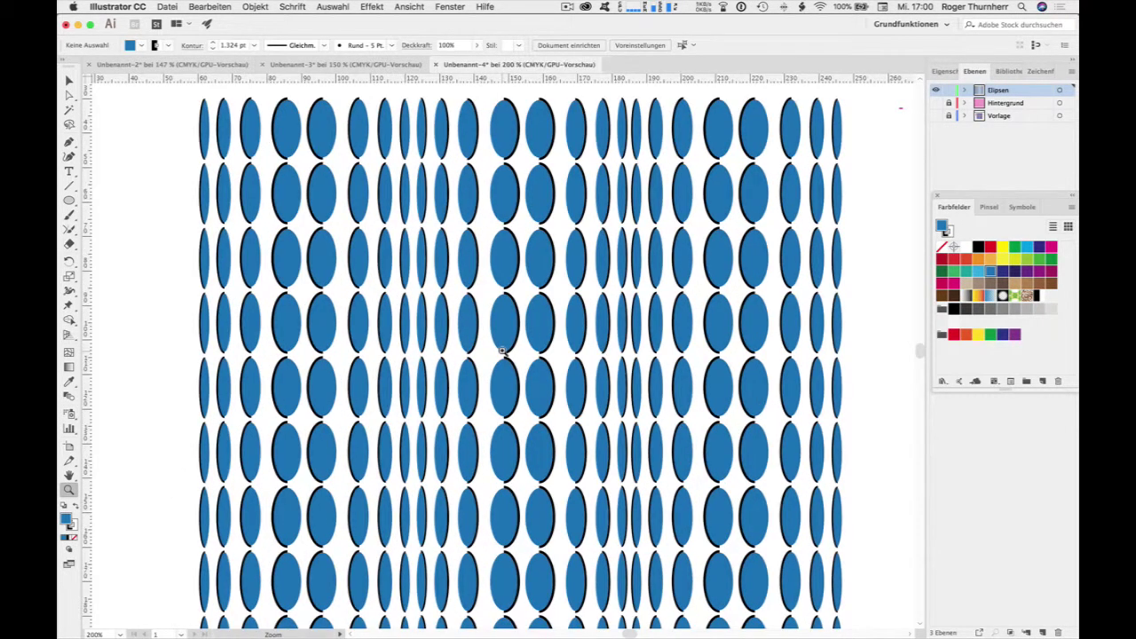
pyautogui.keyDown('alt'); pyautogui.click(501, 352); pyautogui.keyUp('alt')
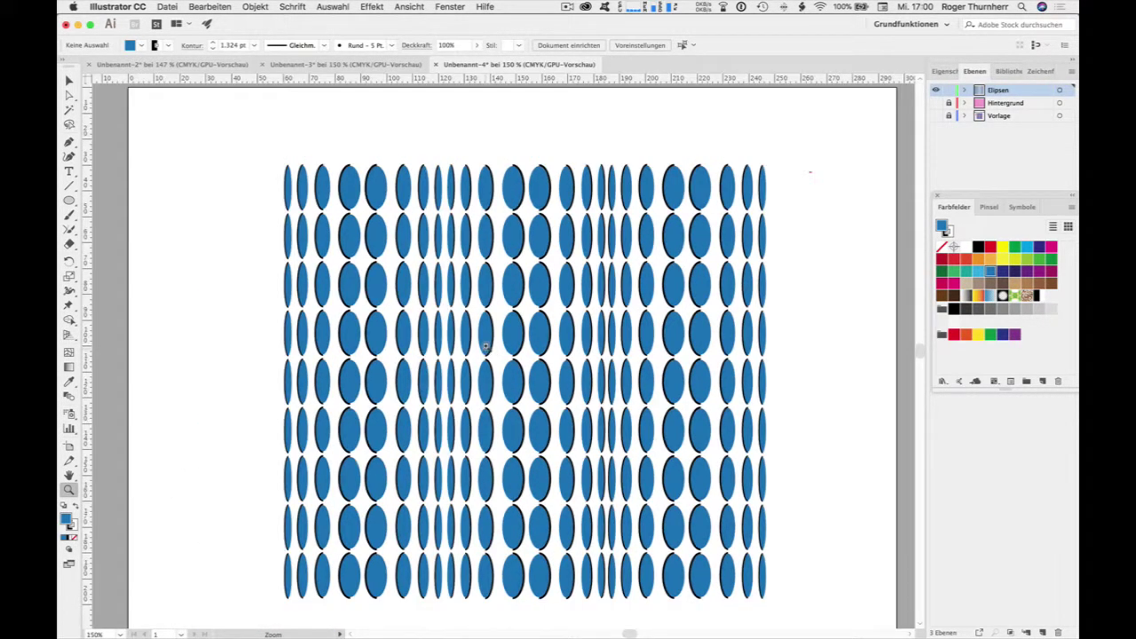
pyautogui.click(936, 103)
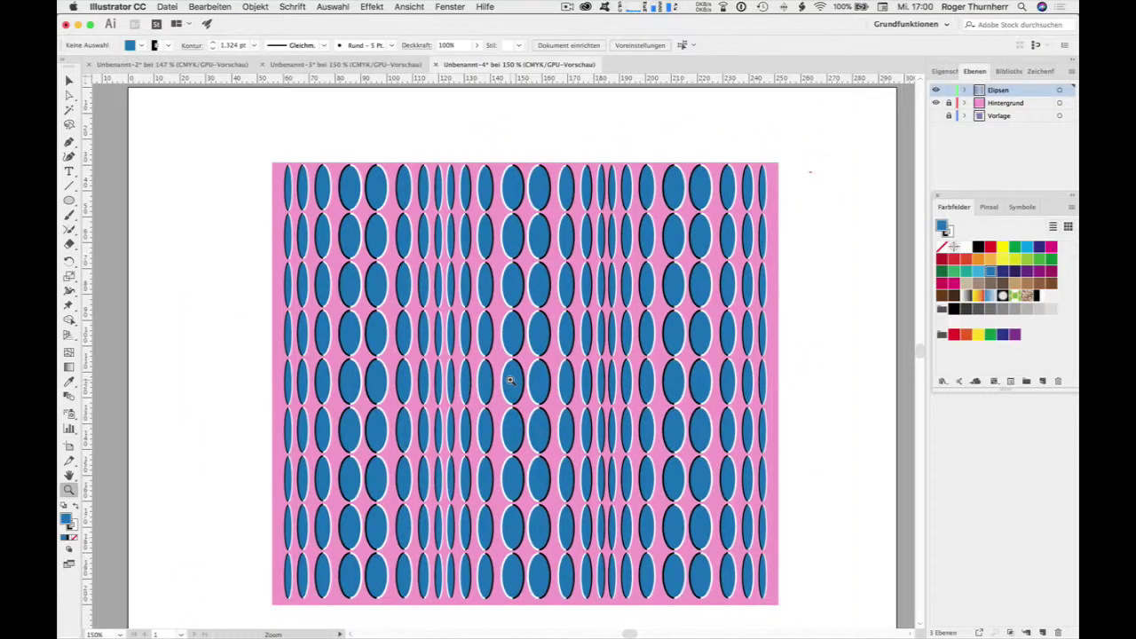
pyautogui.click(512, 380)
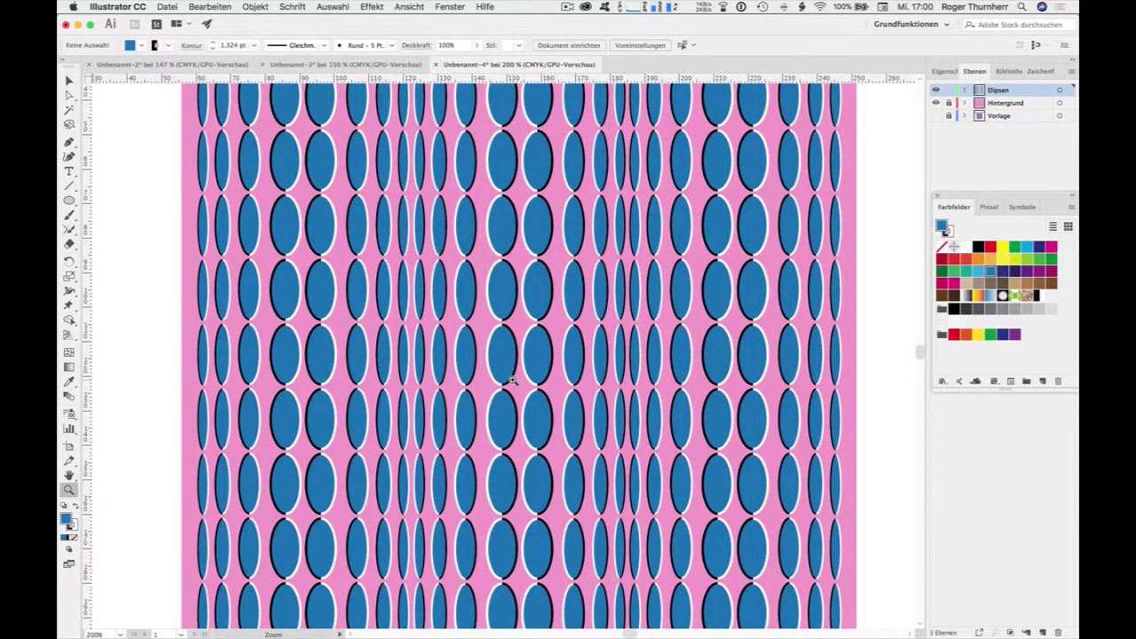
pyautogui.click(512, 380)
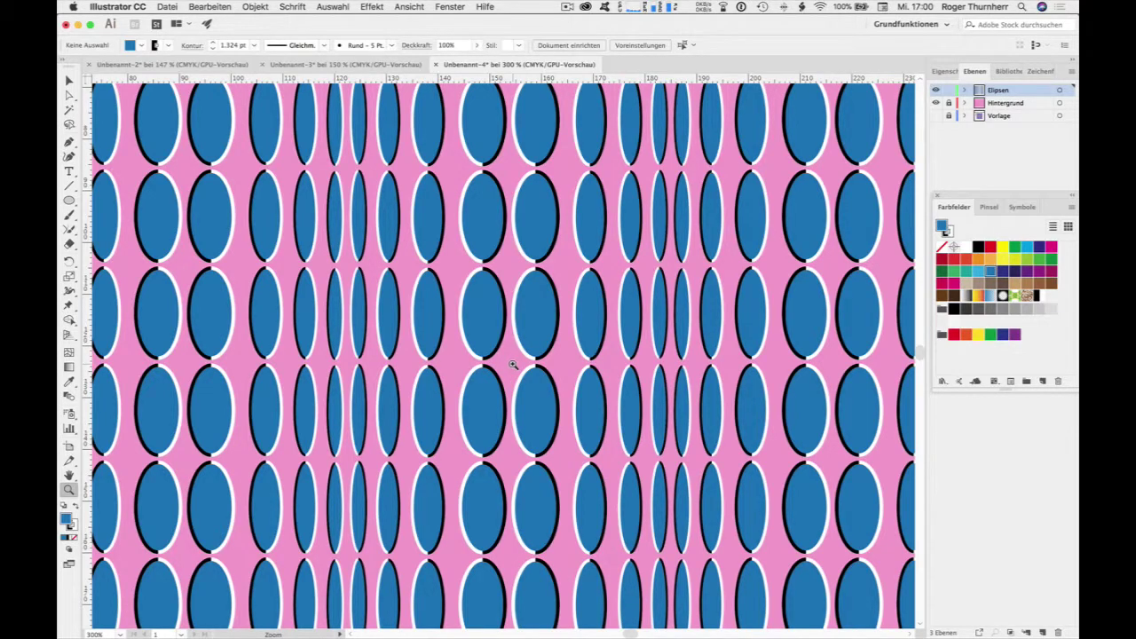
pyautogui.keyDown('alt'); pyautogui.click(512, 364); pyautogui.keyUp('alt')
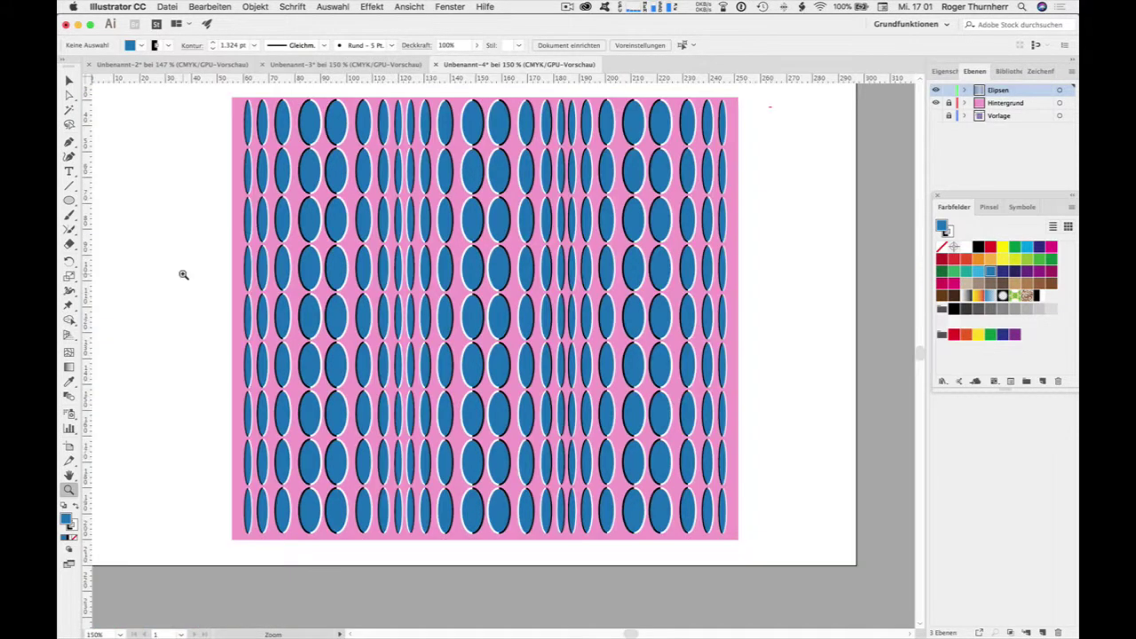